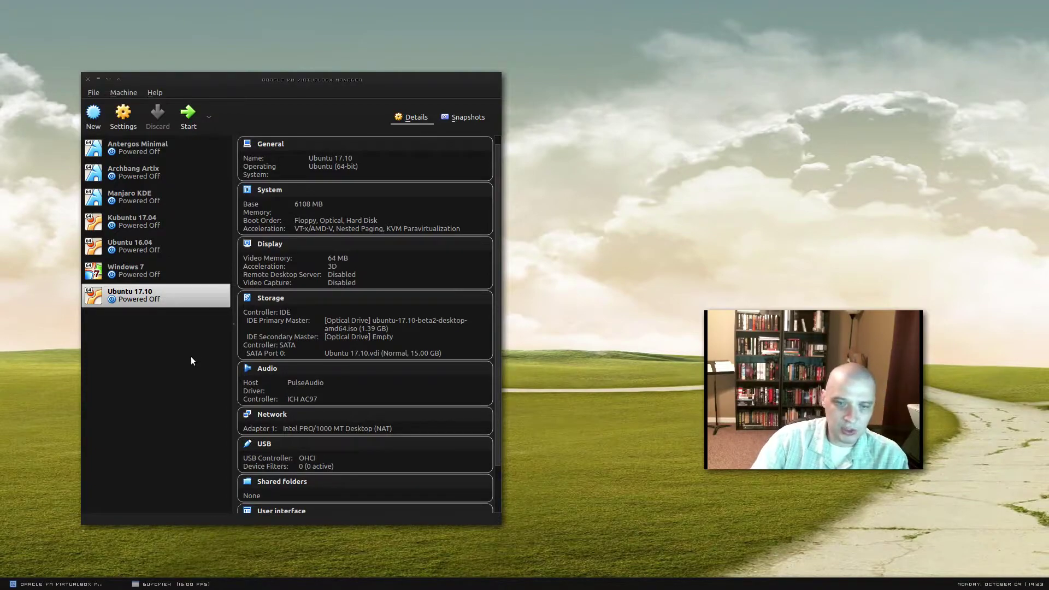
Step: Launch the Ubuntu 17.10 VM, maximize its window, and dismiss the keyboard auto-capture notice
double_click(160, 302)
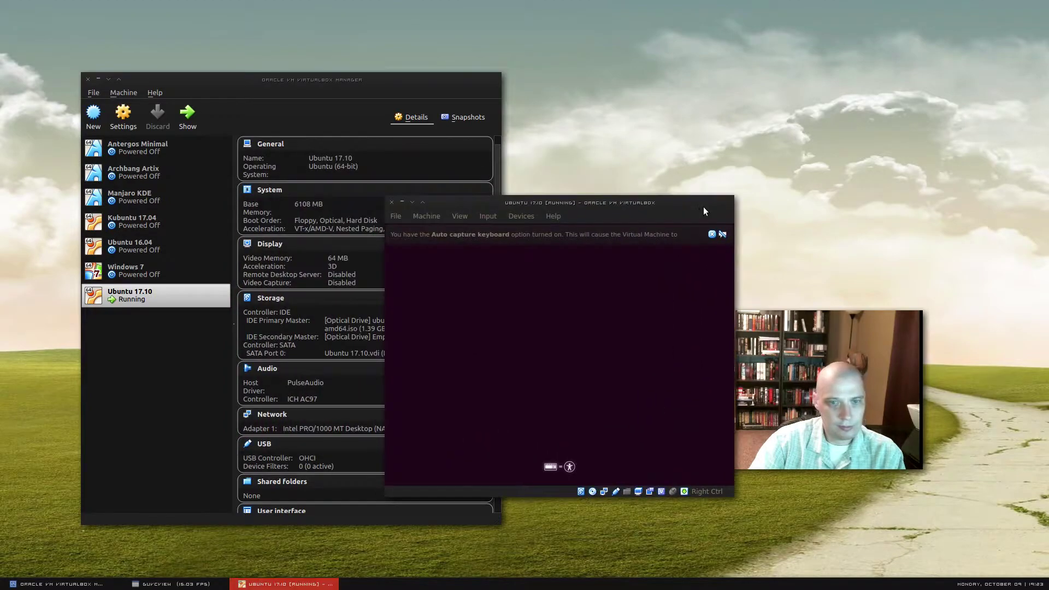
double_click(704, 207)
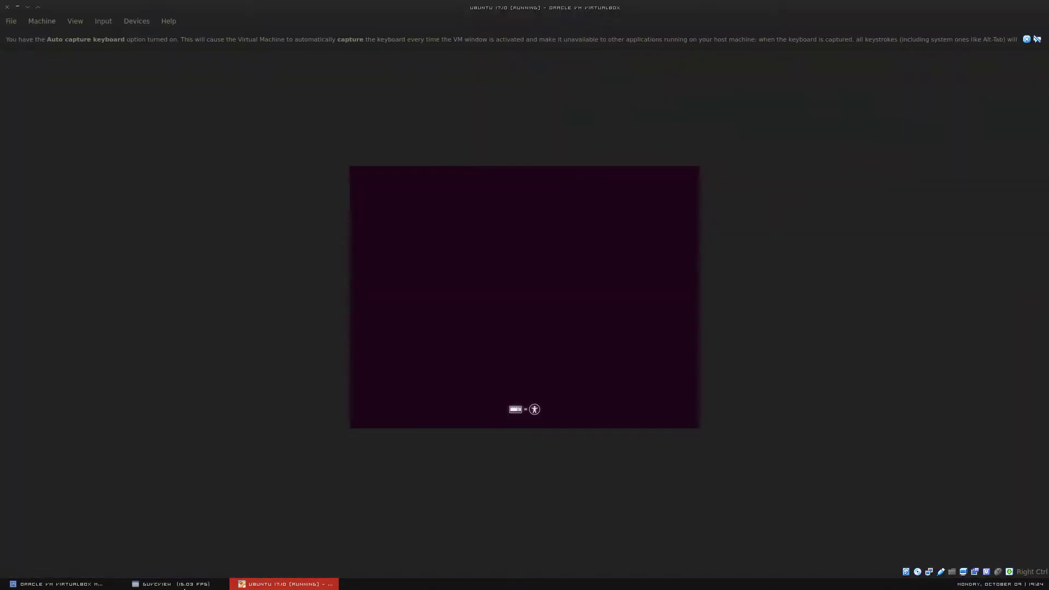
left_click(185, 585)
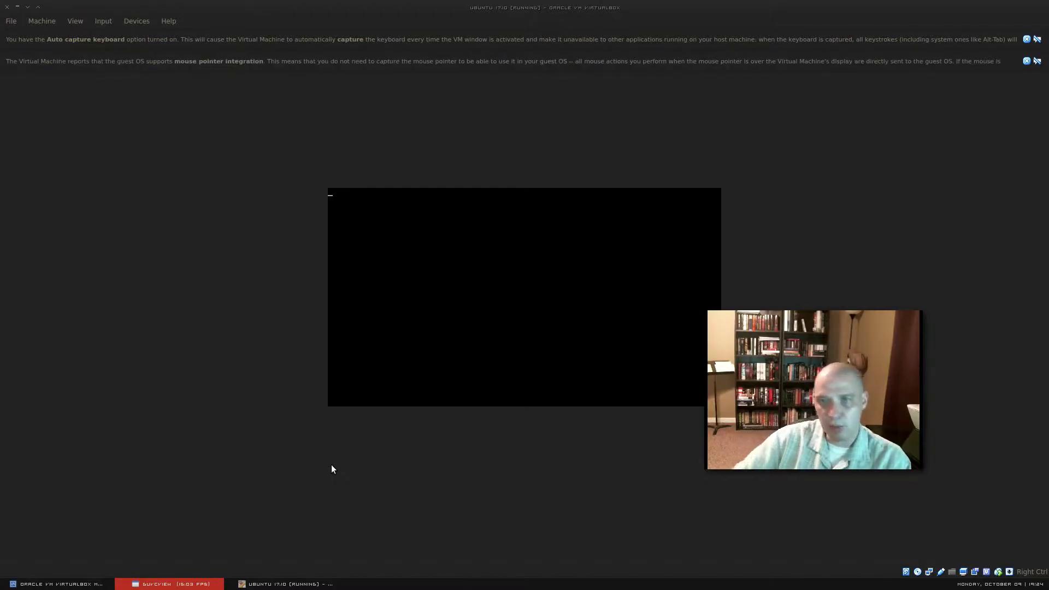
left_click(1027, 39)
Step: Dismiss the mouse pointer integration notice while the VM boots to the installer Welcome screen
left_click(1027, 39)
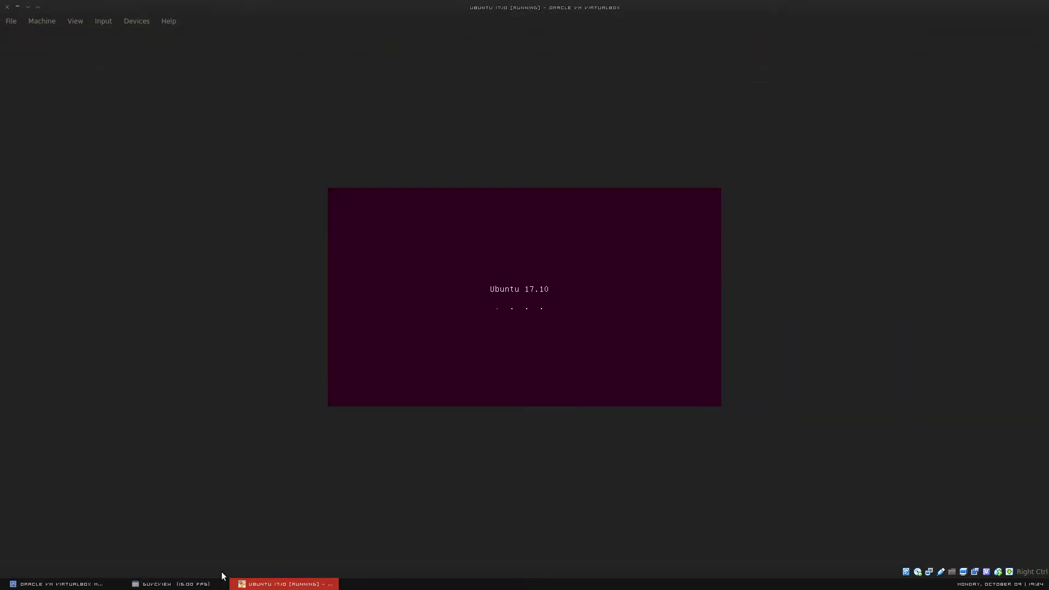
left_click(169, 584)
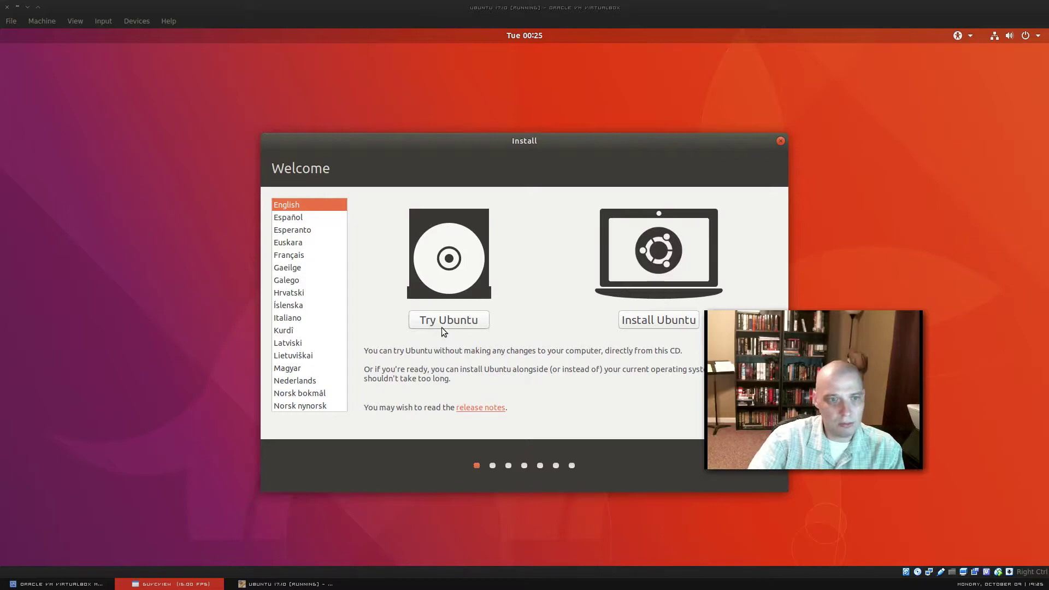
Step: Keep English selected and choose Install Ubuntu rather than Try Ubuntu
left_click(559, 313)
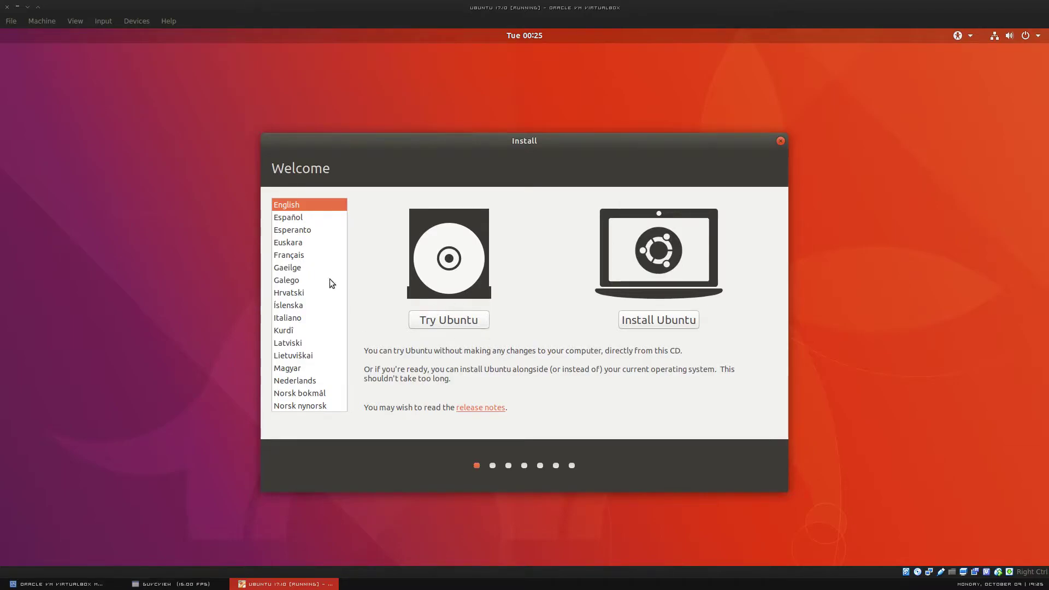
left_click(680, 326)
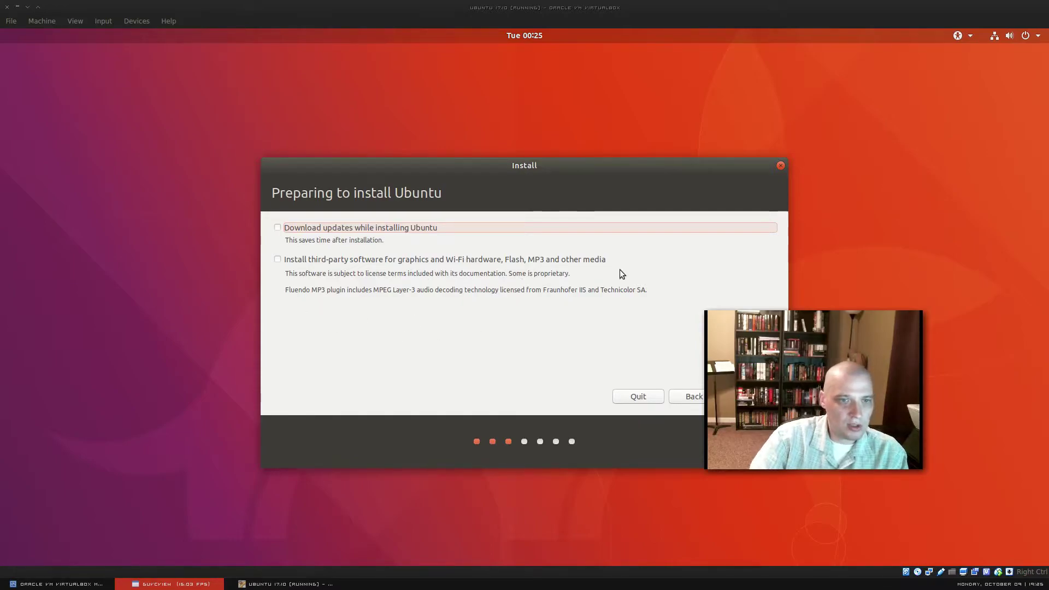
Step: Tick the third-party graphics, Wi-Fi, Flash and MP3 software option and continue to Installation type
left_click(278, 260)
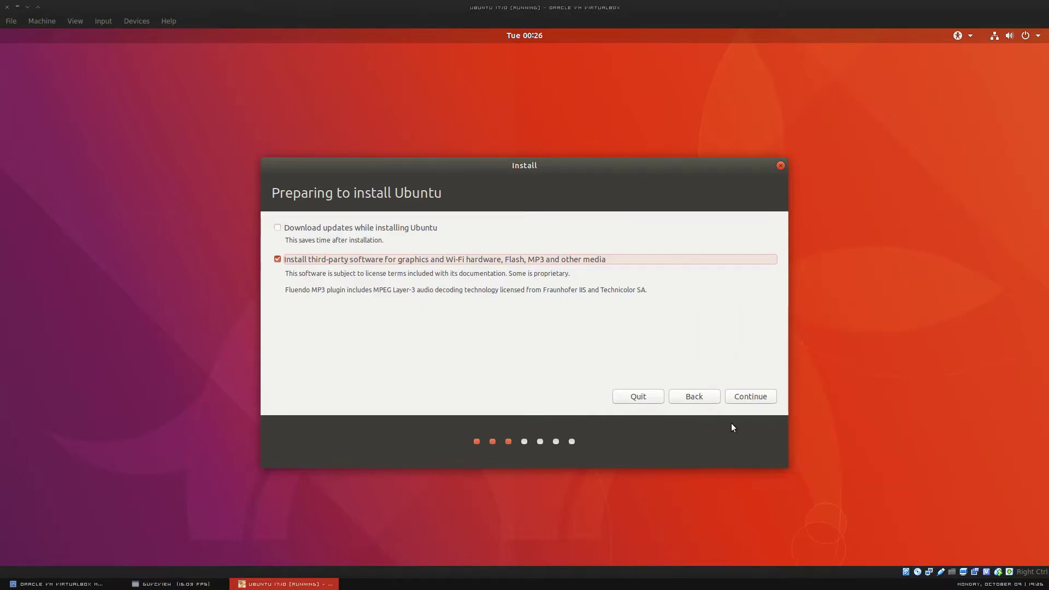
left_click(747, 397)
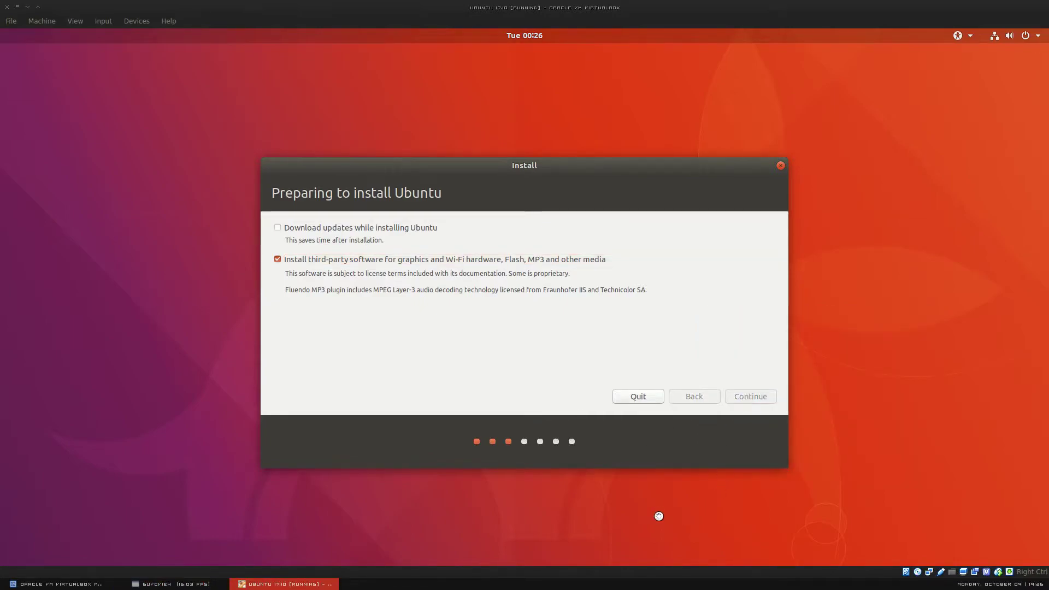
left_click(170, 583)
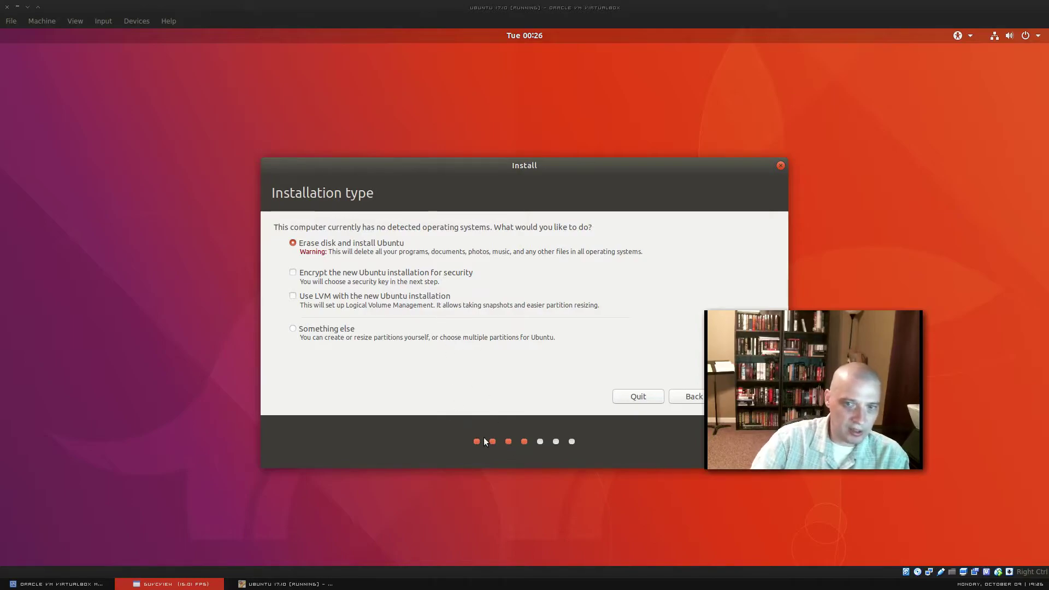
Step: Keep 'Erase disk and install Ubuntu', select Install Now, and confirm writing the partition changes
left_click(475, 401)
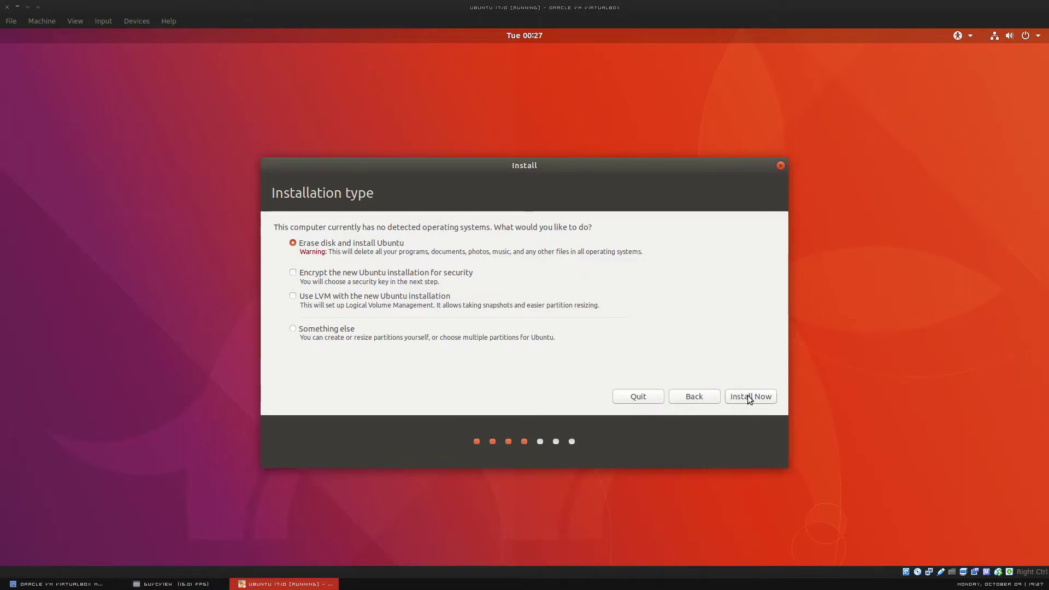
left_click(748, 395)
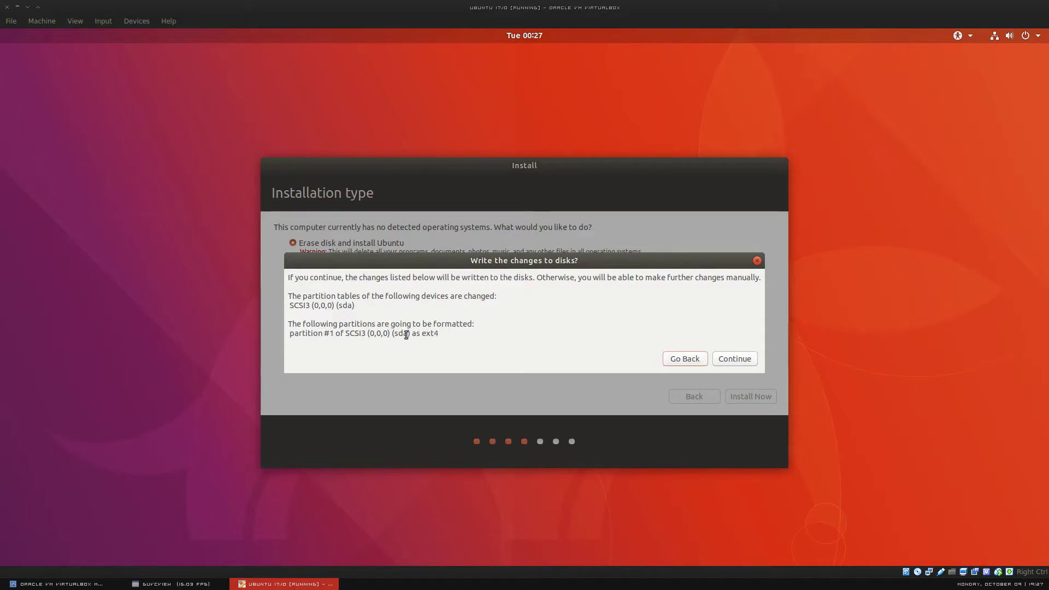
left_click(736, 359)
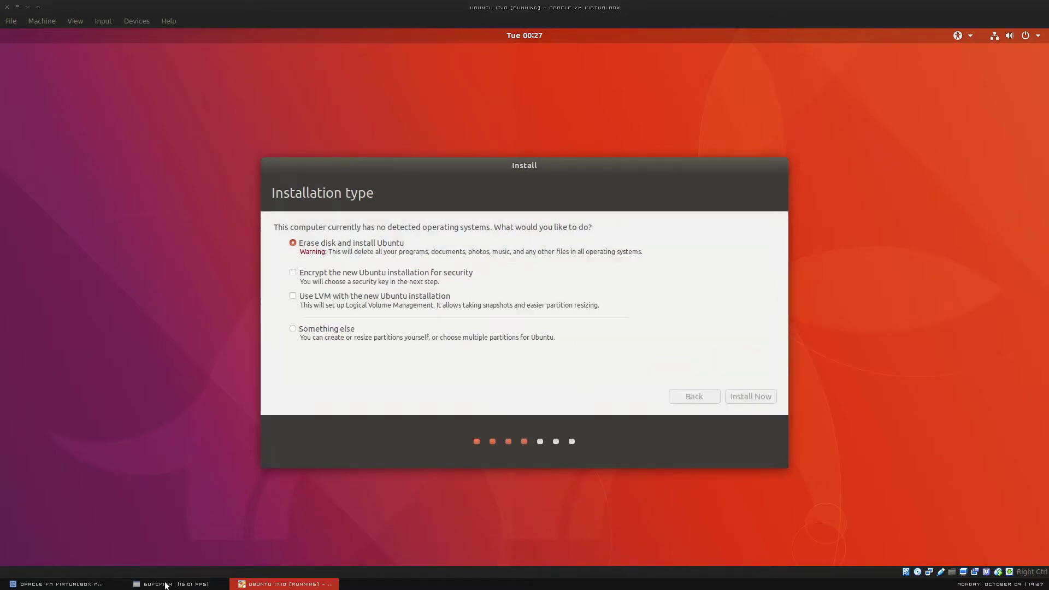
Step: Accept Chicago as the location on the 'Where are you?' page
left_click(165, 584)
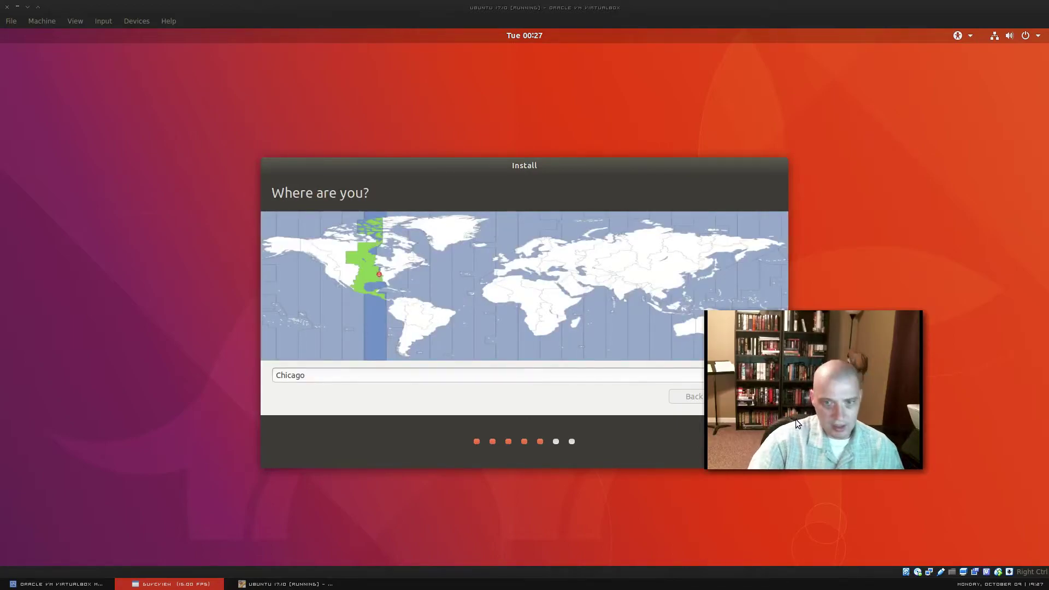
left_click_drag(795, 419, 852, 476)
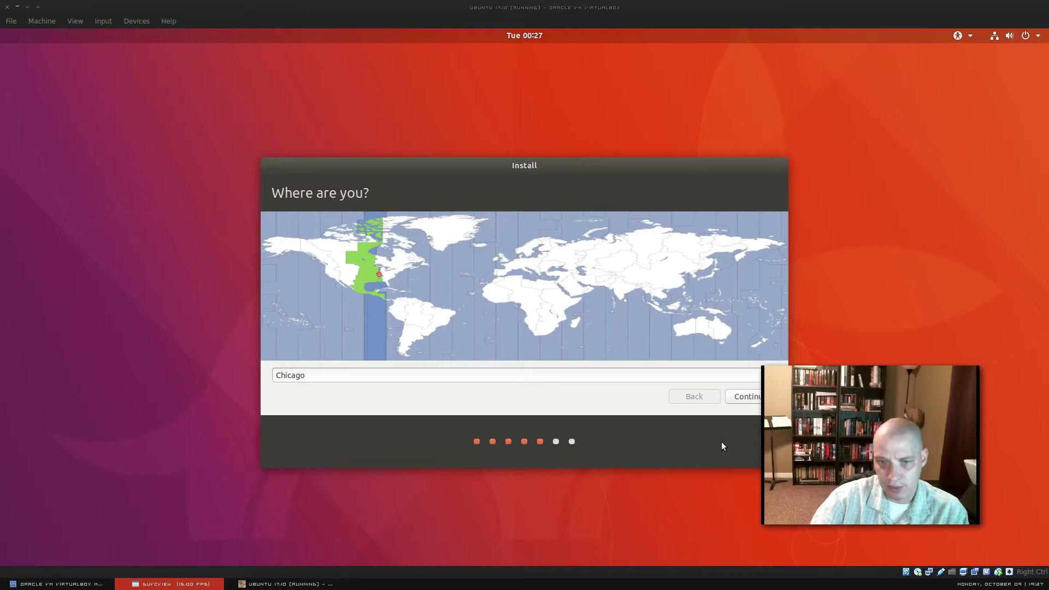
left_click(739, 398)
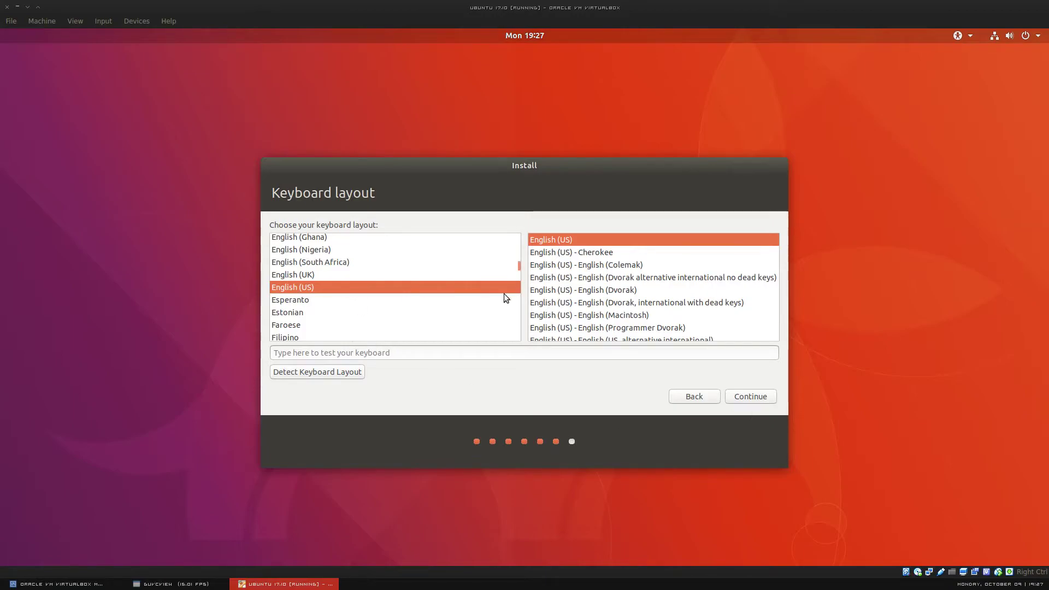
Step: Test the English (US) keyboard layout with 'test test 1 2' and accept it
left_click(386, 354)
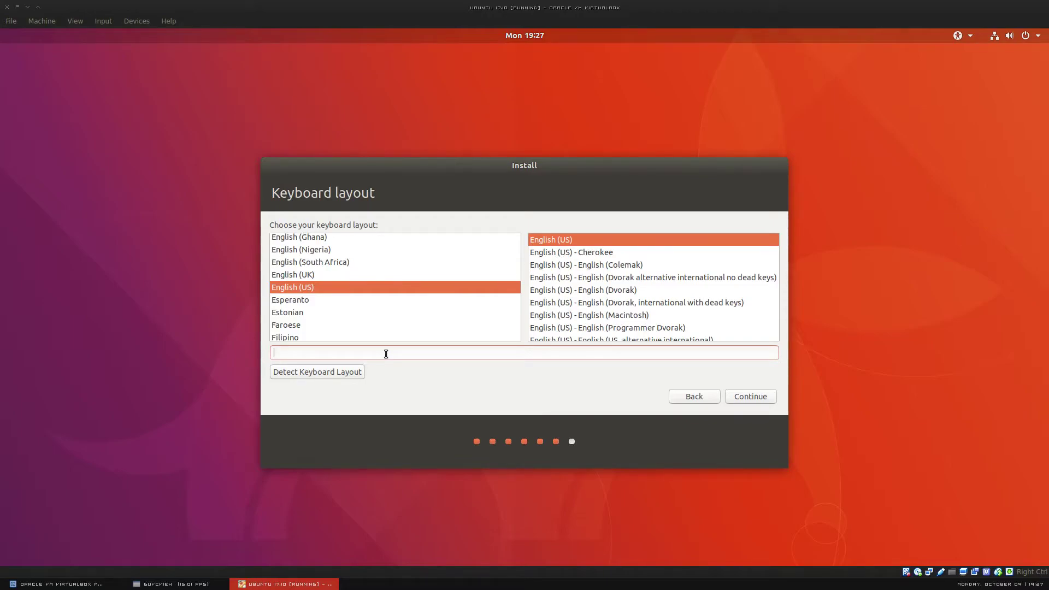
type("test test 1 2 3 4")
left_click(138, 584)
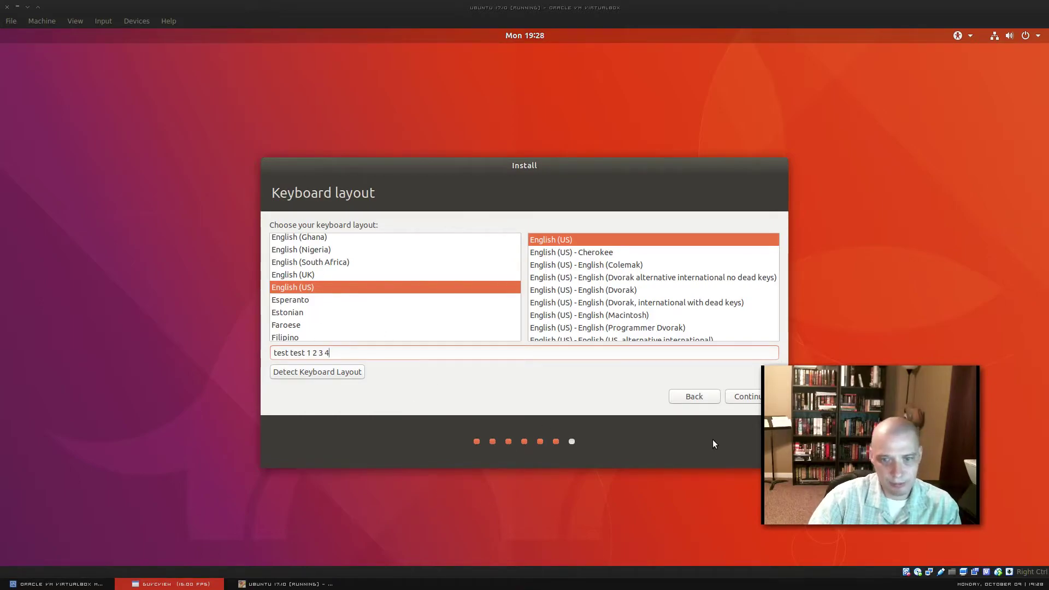
left_click(737, 431)
left_click(760, 397)
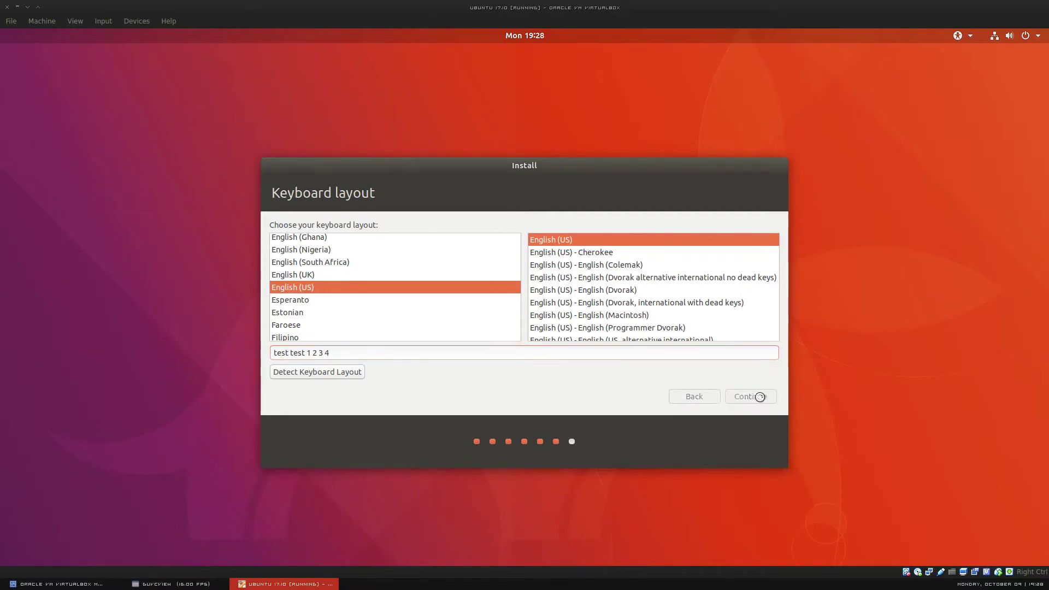
Step: Enter the user's name and account password on Who are you?, then start the installation
left_click(185, 584)
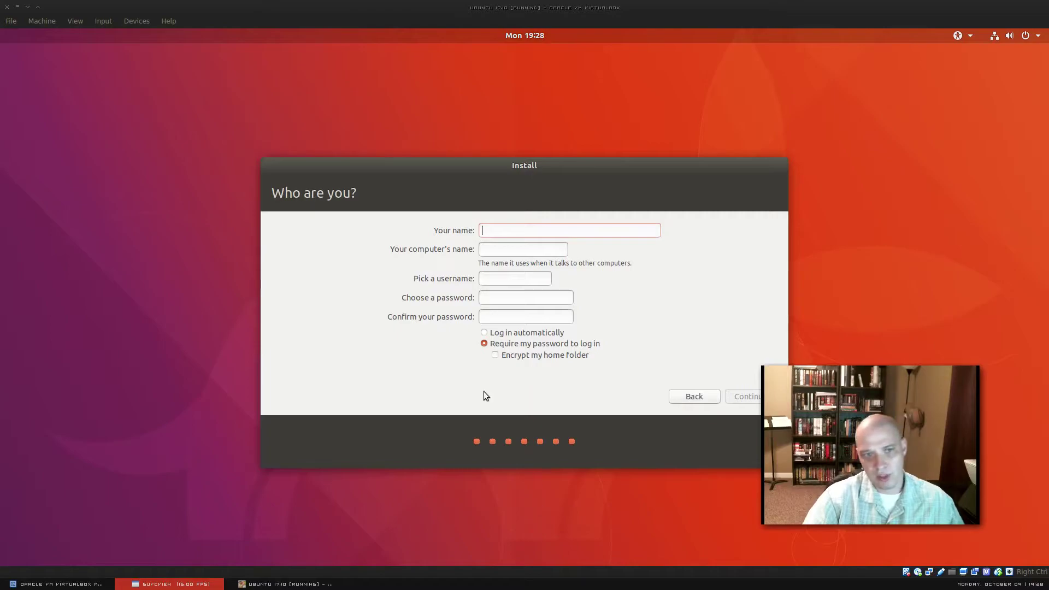
left_click(509, 230)
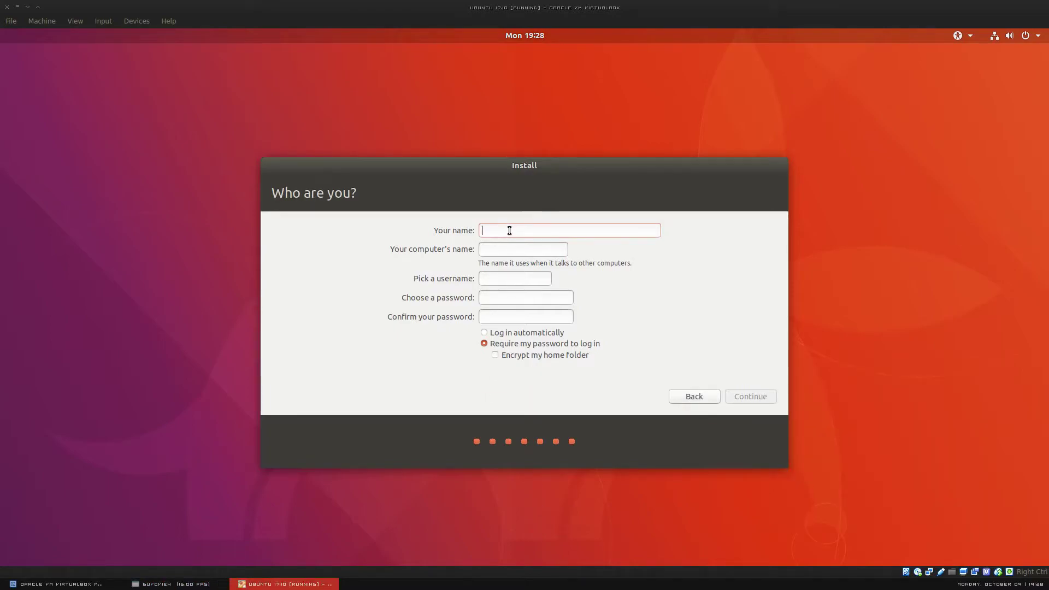
type("ubuntu")
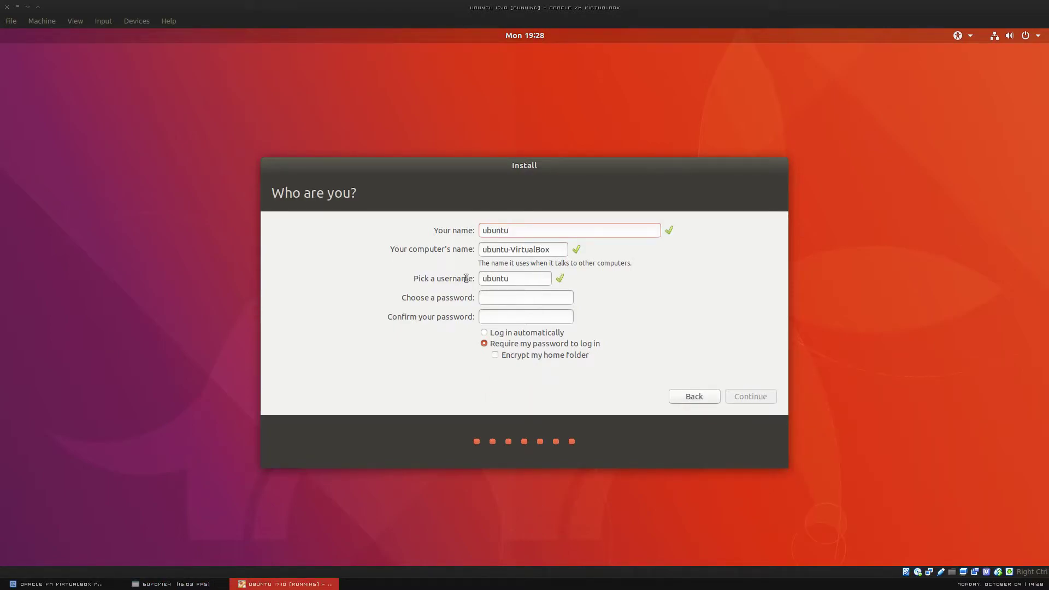
left_click(513, 300)
type("ubuntu")
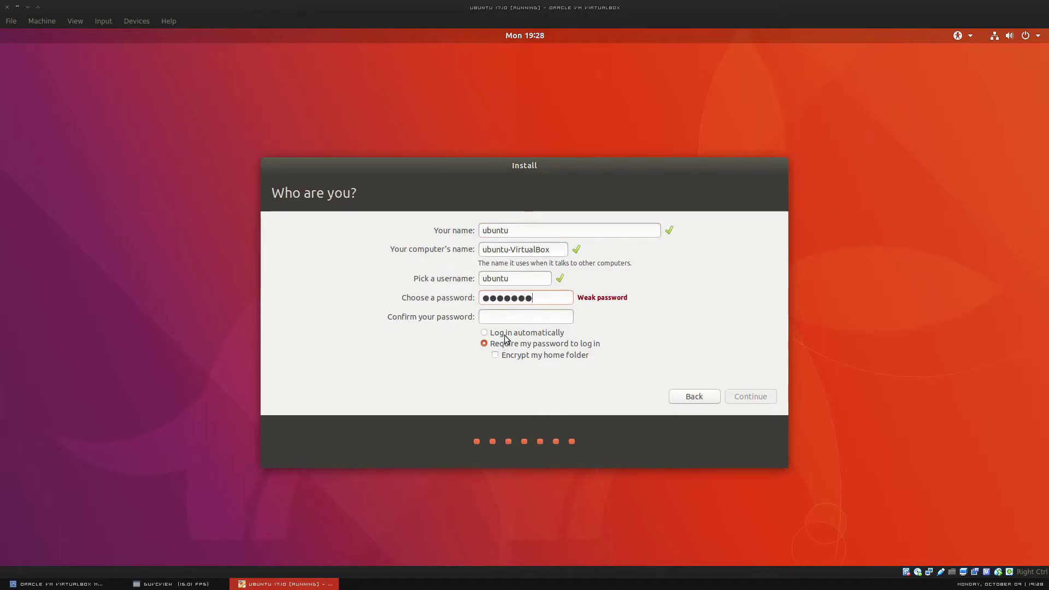
type("ubuntu1")
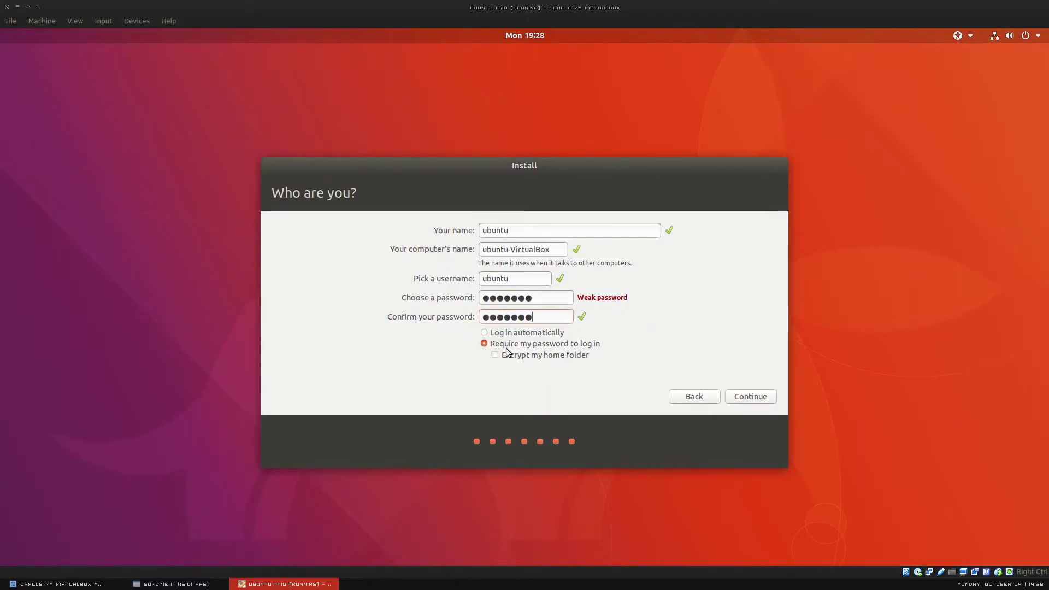
left_click(753, 397)
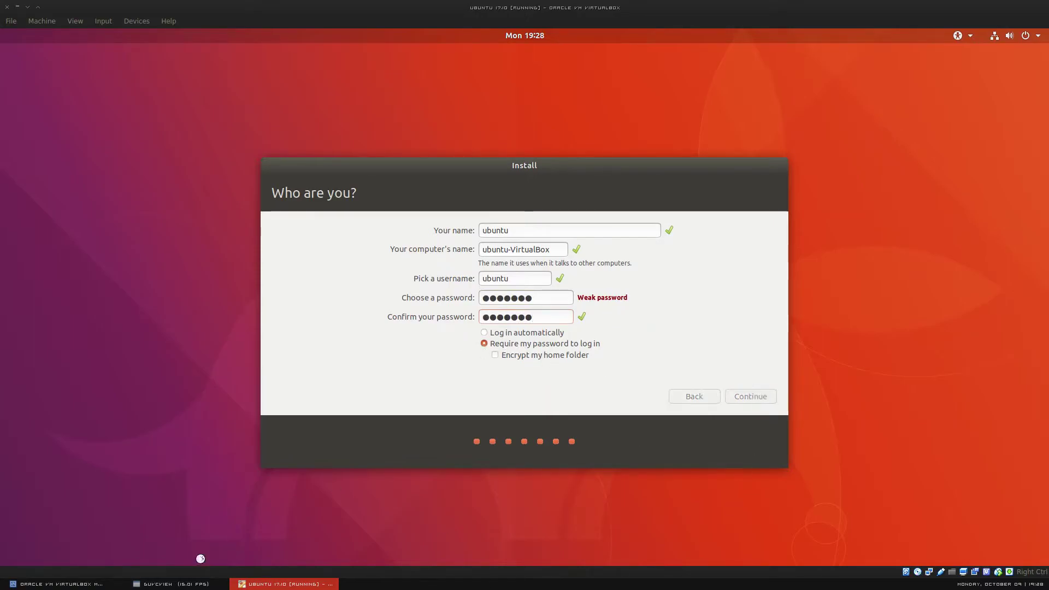
Step: Let the installation finish and restart the virtual machine
left_click(158, 584)
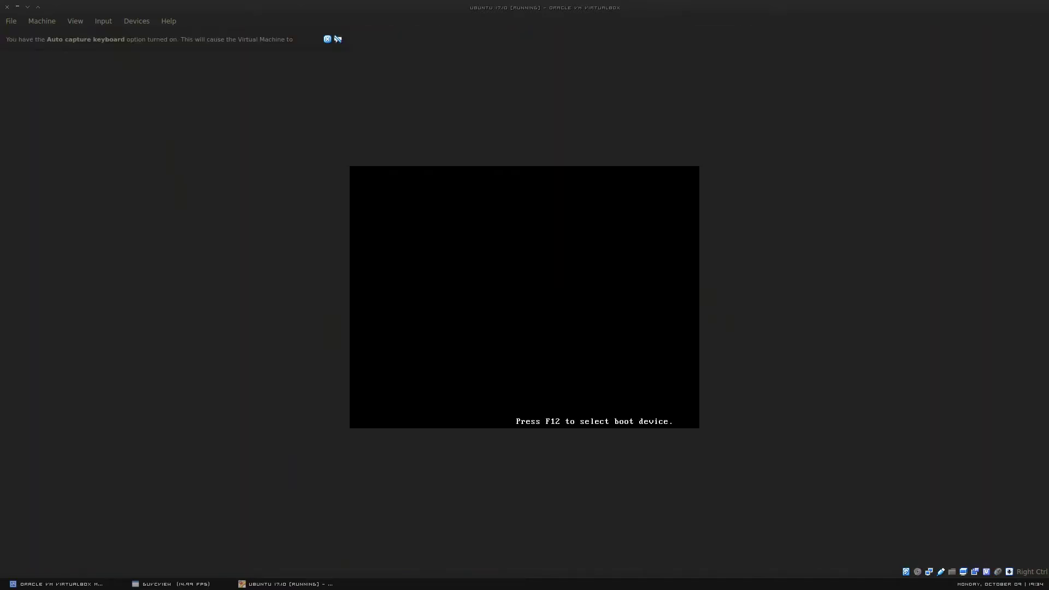
Step: Dismiss the mouse pointer integration notice while Ubuntu boots to the login screen
left_click(204, 588)
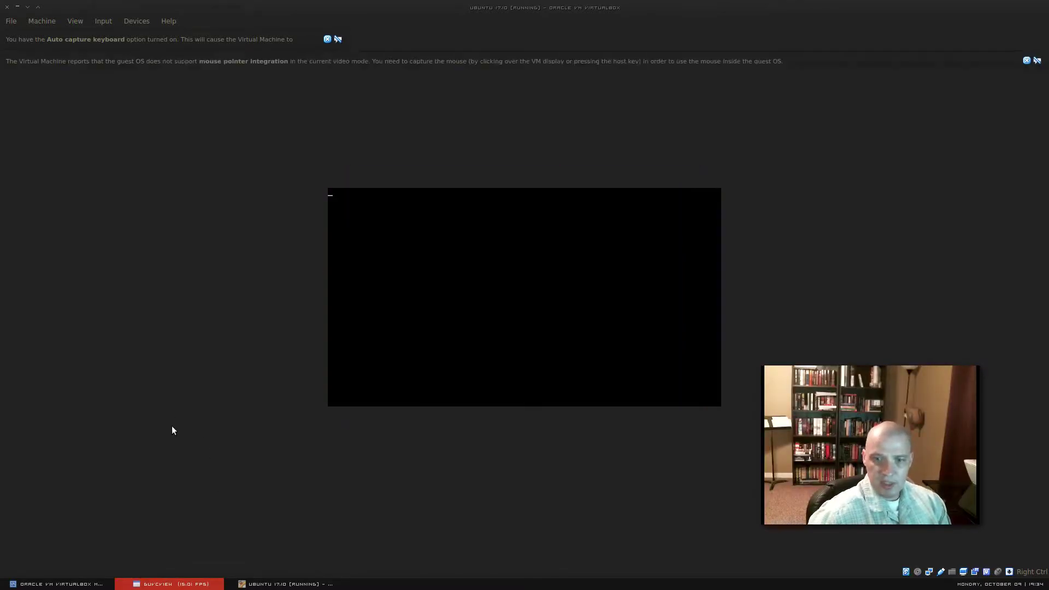
left_click(1026, 61)
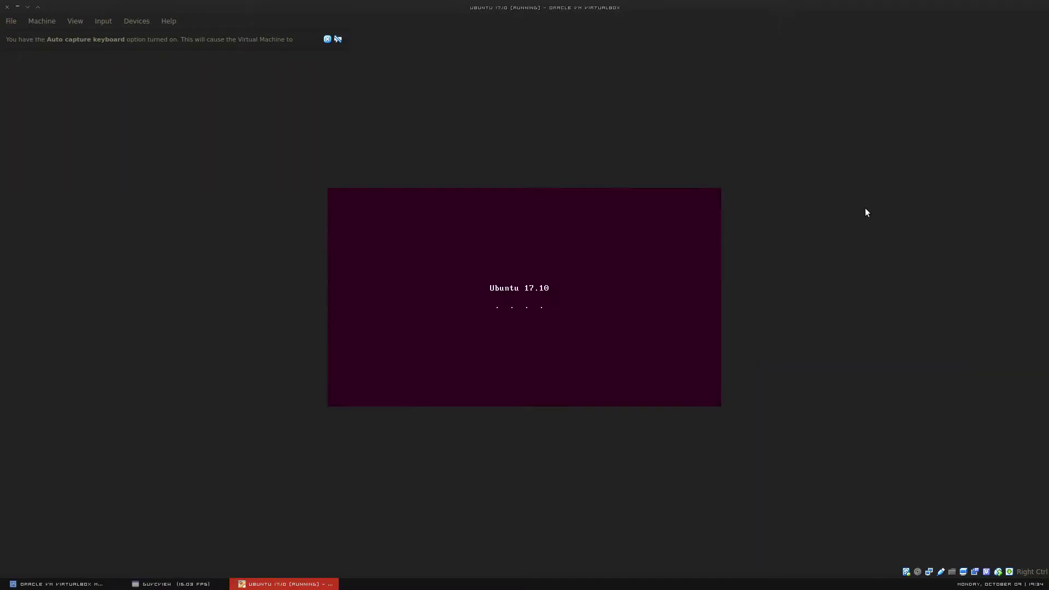
left_click(136, 583)
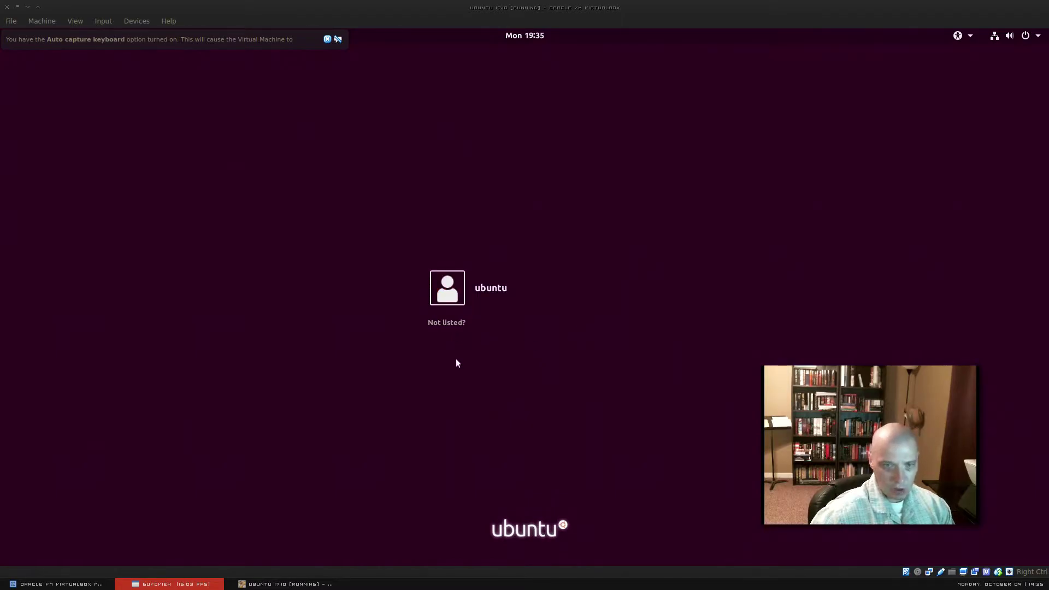
Step: Select the ubuntu user on the login screen and sign in with the account password
left_click(489, 290)
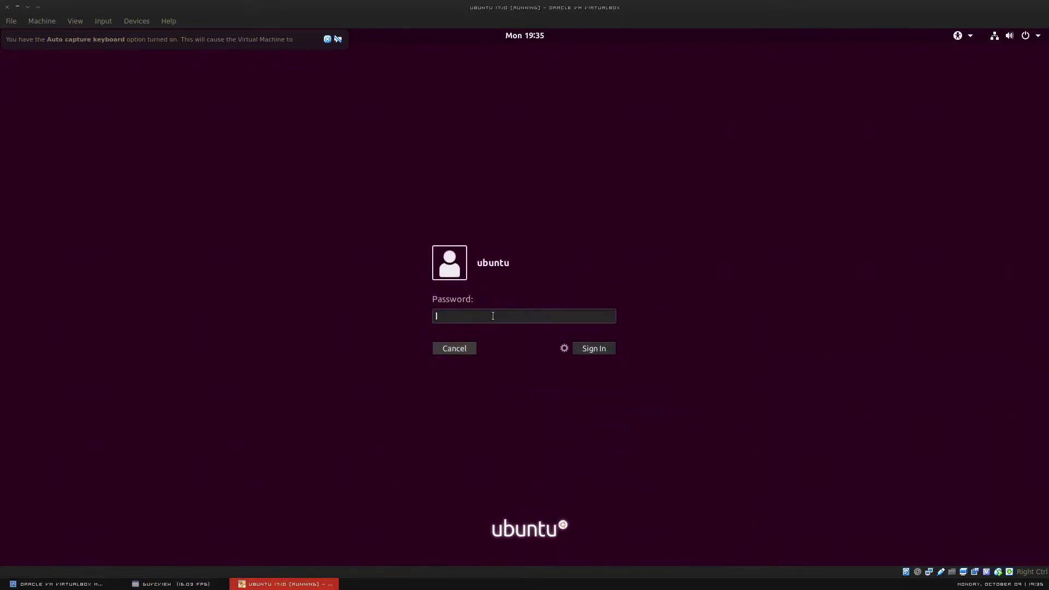
type("*******")
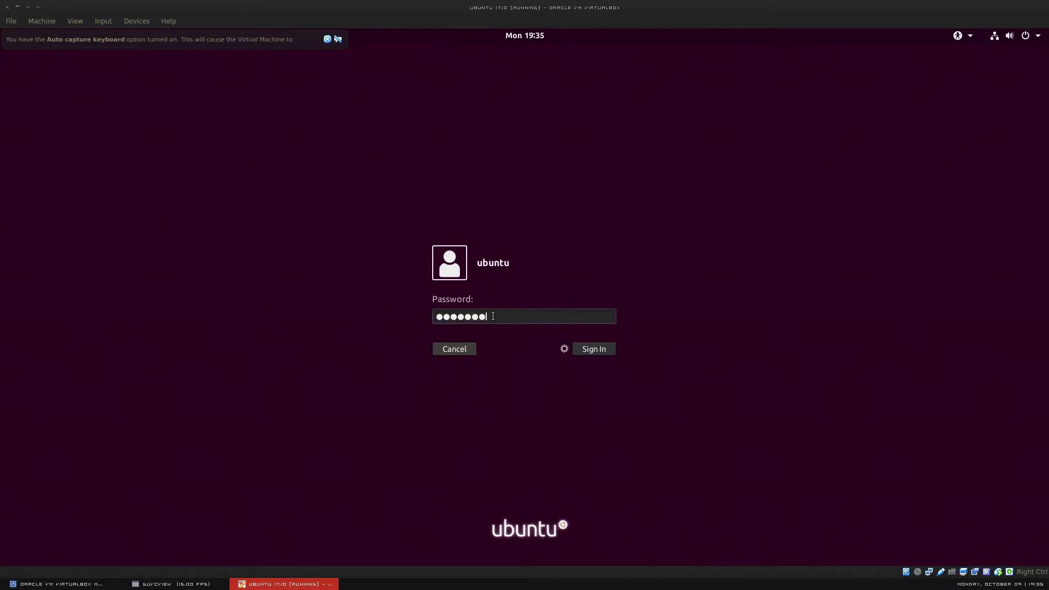
key("Return")
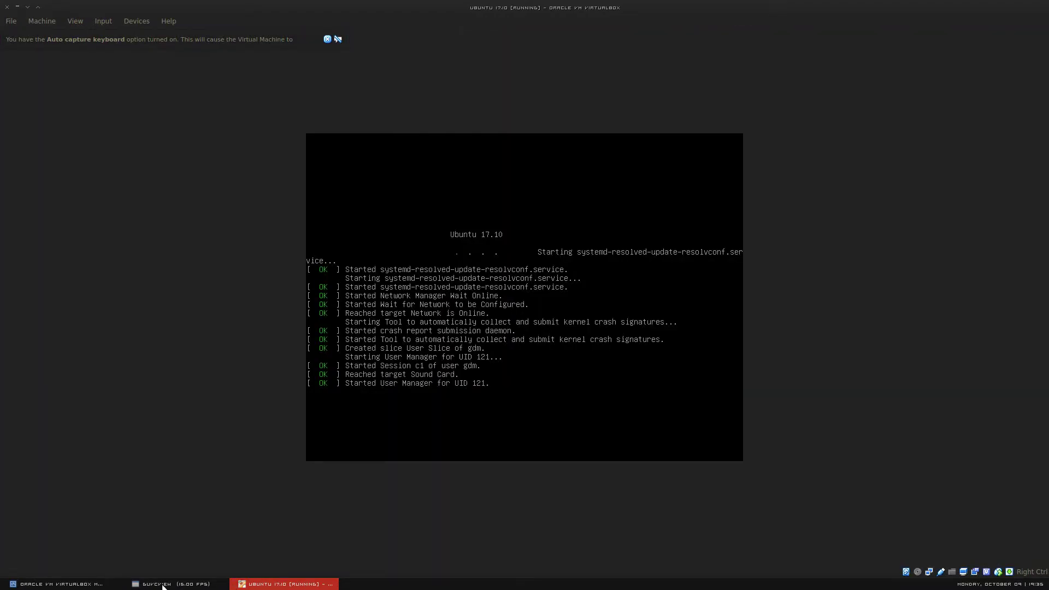
Step: Wait for the Ubuntu 17.10 guest to reach its desktop, then focus the VM window
left_click(163, 585)
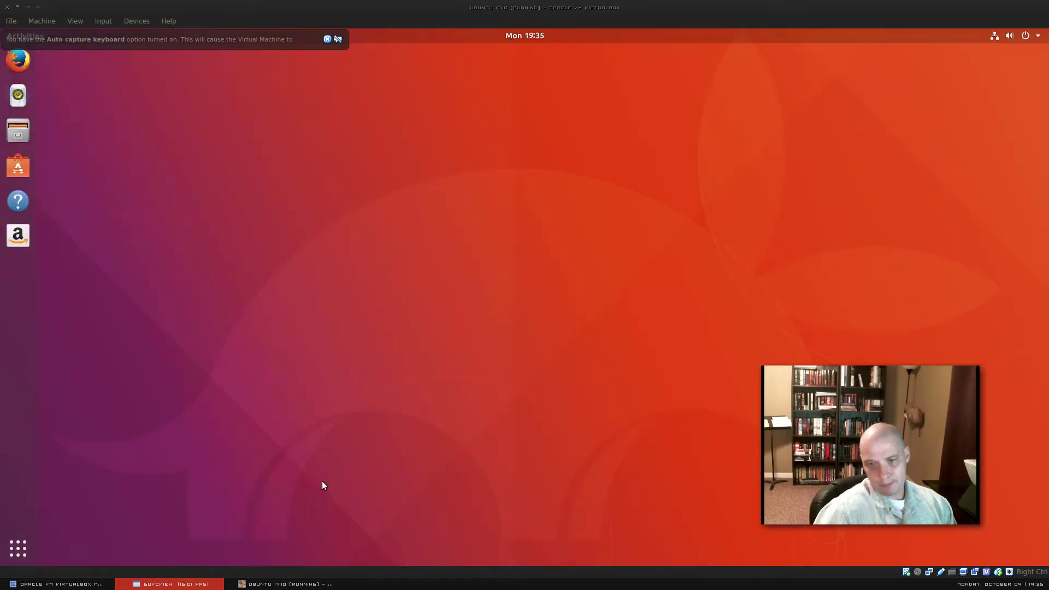
left_click(327, 38)
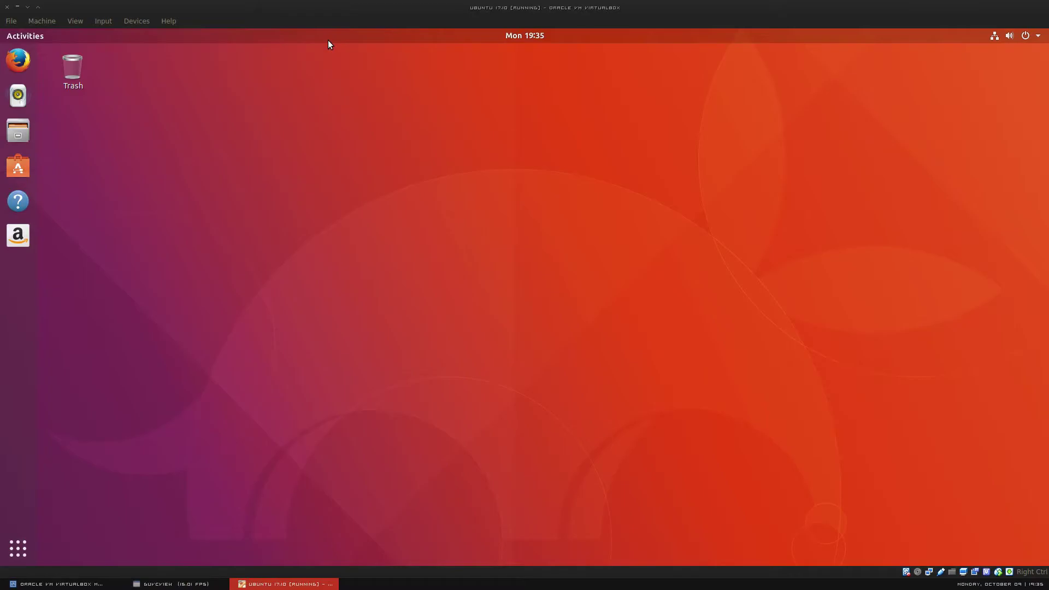
left_click(190, 584)
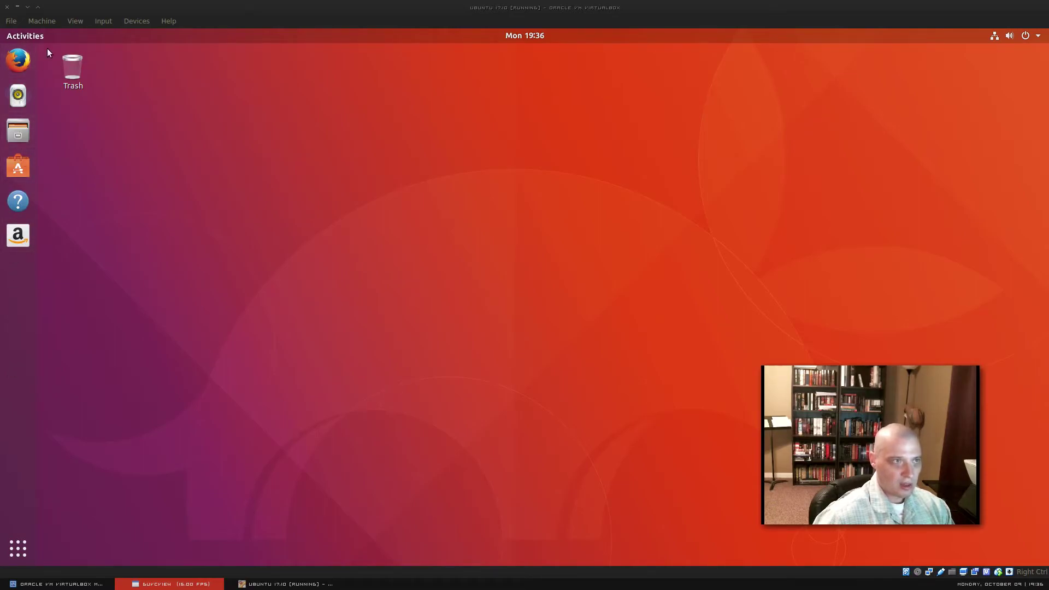
Step: Focus the VM and press Super to show the Activities overview and the full applications grid
left_click(20, 556)
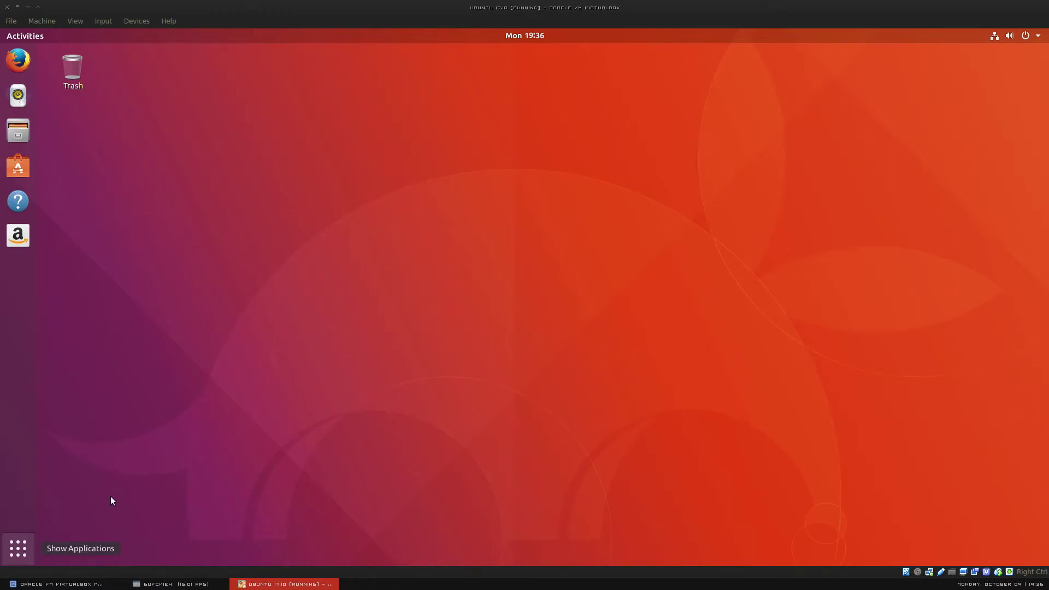
key("super")
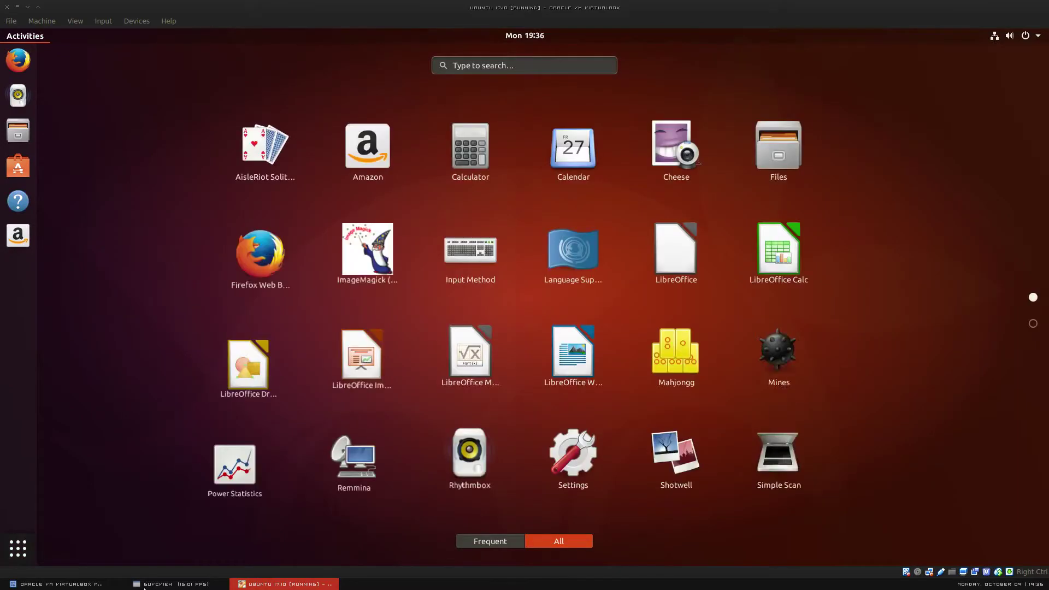
left_click(159, 584)
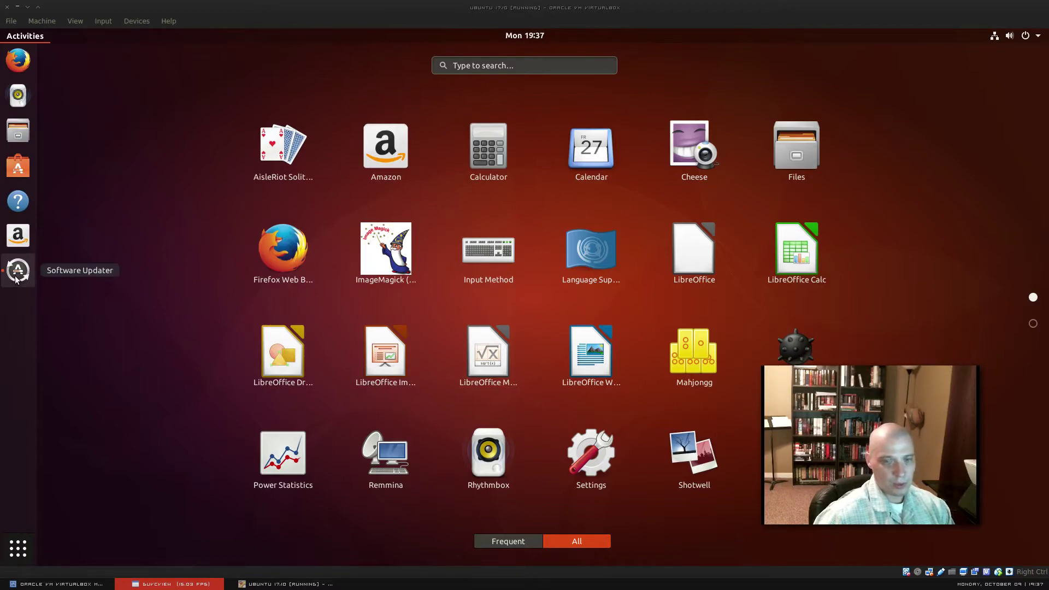
Step: Close the app grid and drag the Software Updater prompt to the screen centre
left_click(18, 547)
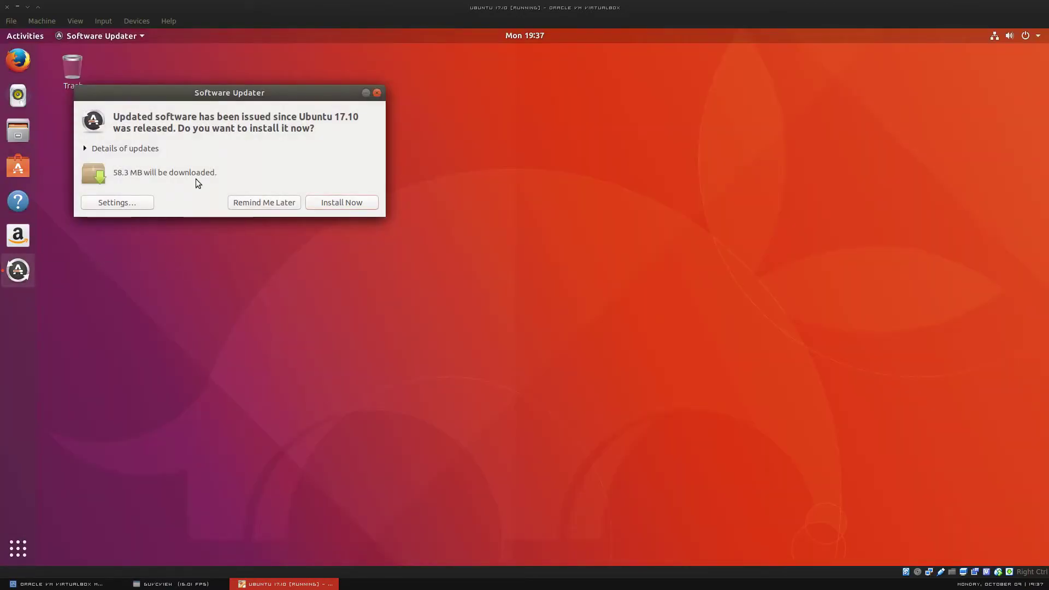
left_click_drag(224, 93, 380, 165)
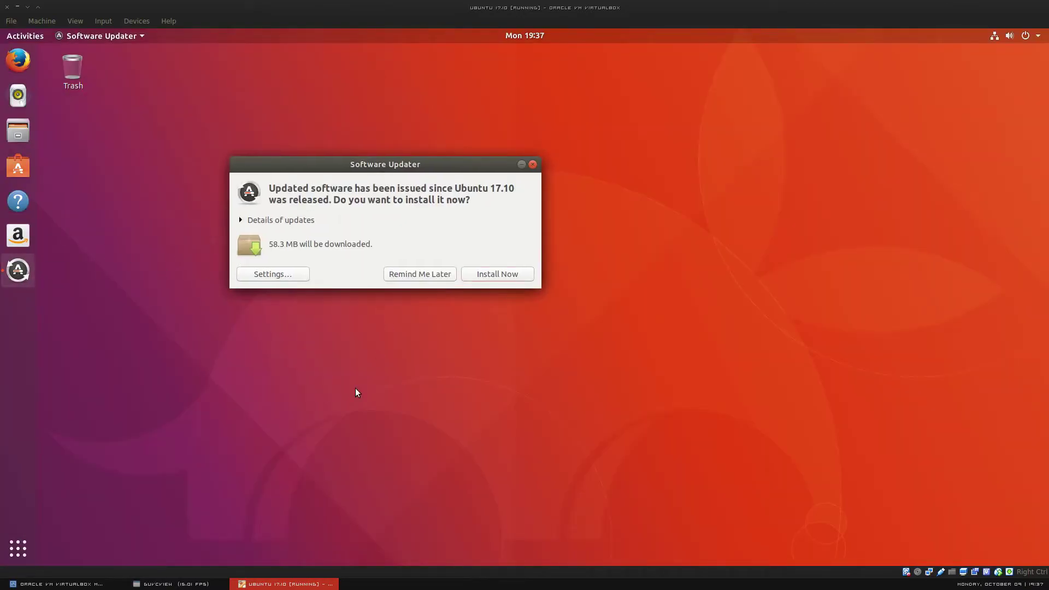
left_click(192, 584)
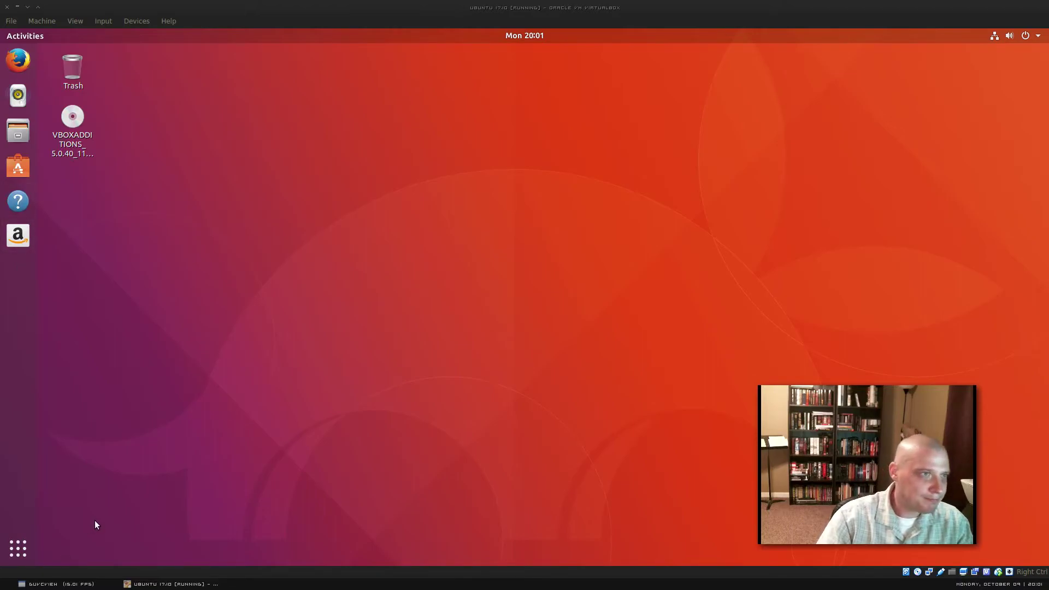
Step: Show the Frequent apps view listing Ubuntu Software, Files, Firefox and Rhythmbox
left_click(23, 550)
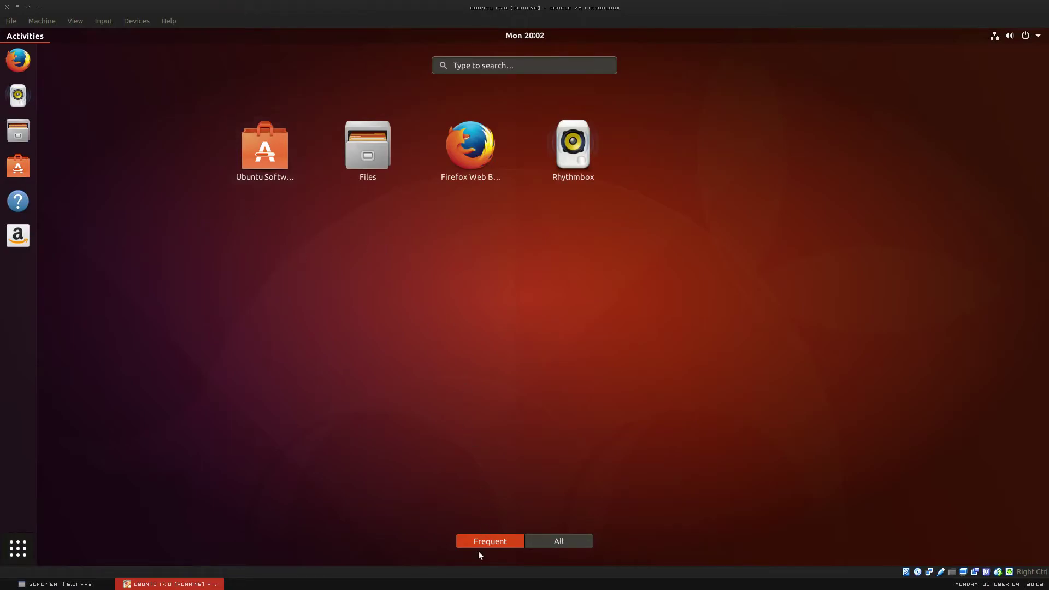
Step: Switch the applications overview to All, listing LibreOffice Calc, Mahjongg, Mines and Settings
left_click(543, 539)
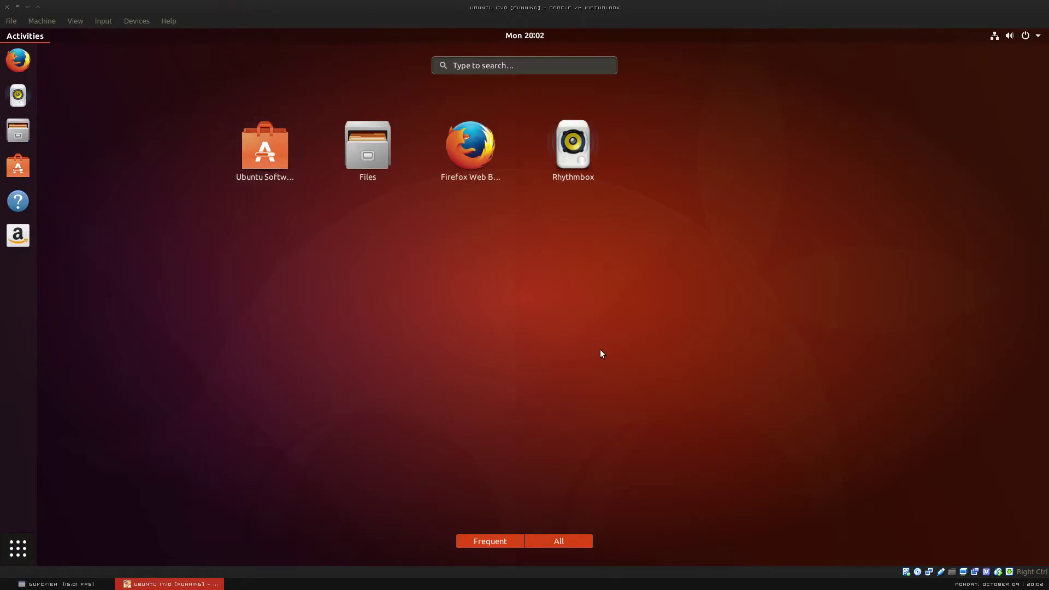
left_click(494, 544)
left_click(550, 542)
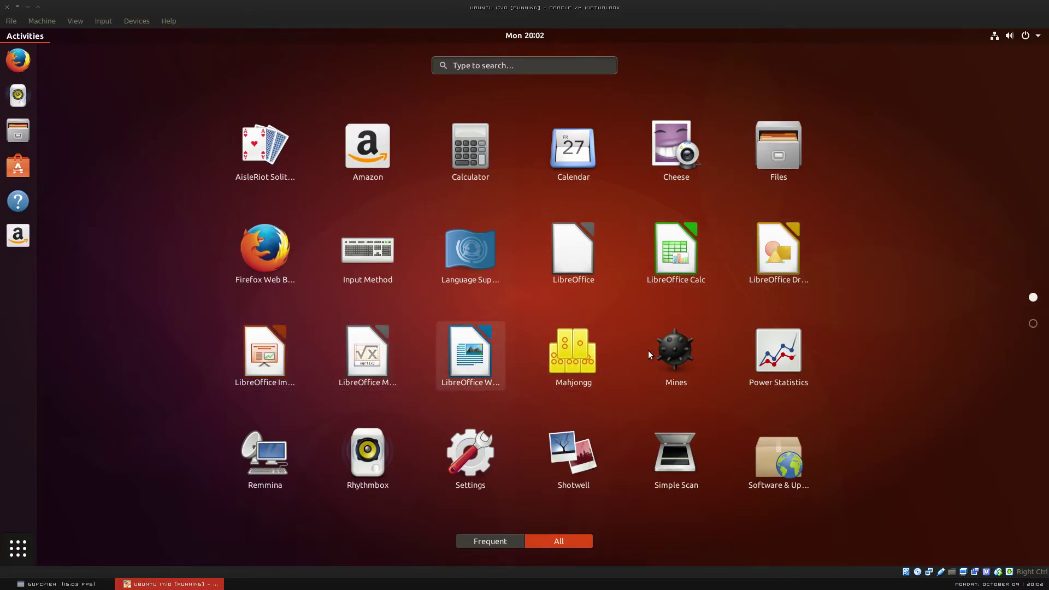
scroll(468, 386, "down", 1)
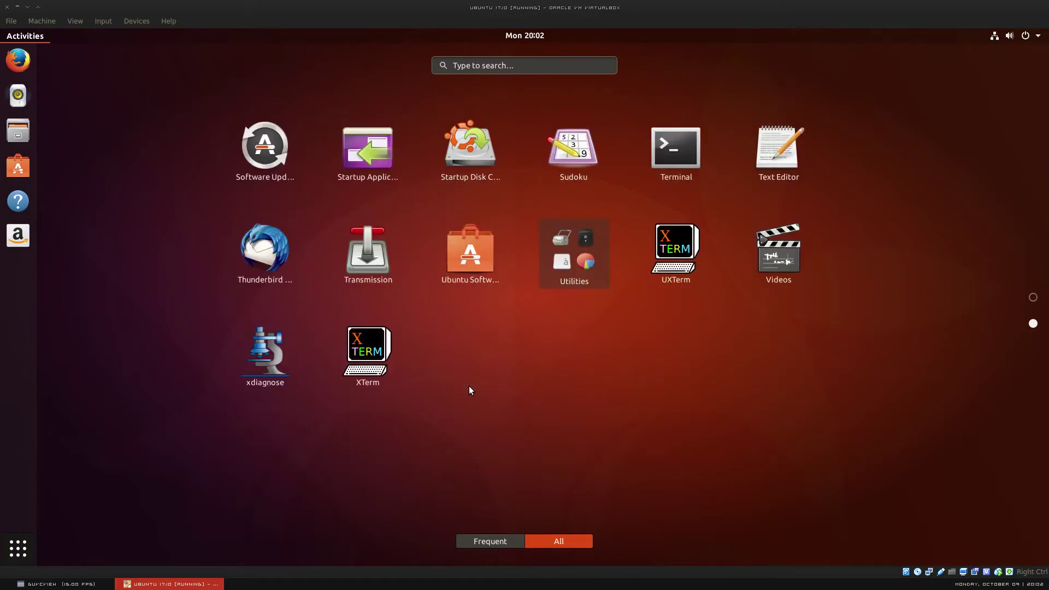
scroll(451, 366, "up", 1)
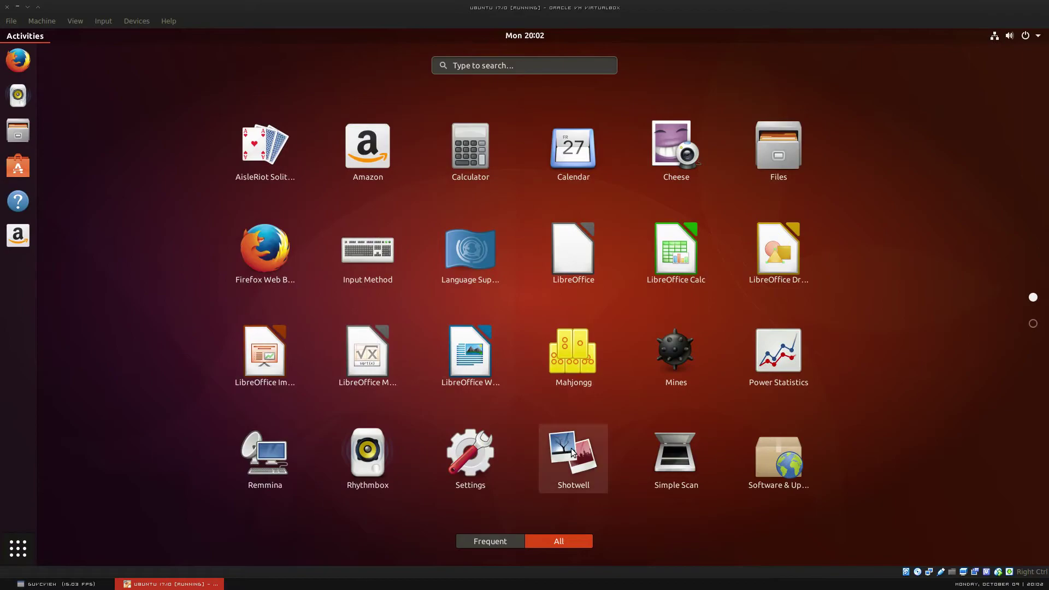
scroll(711, 507, "down", 1)
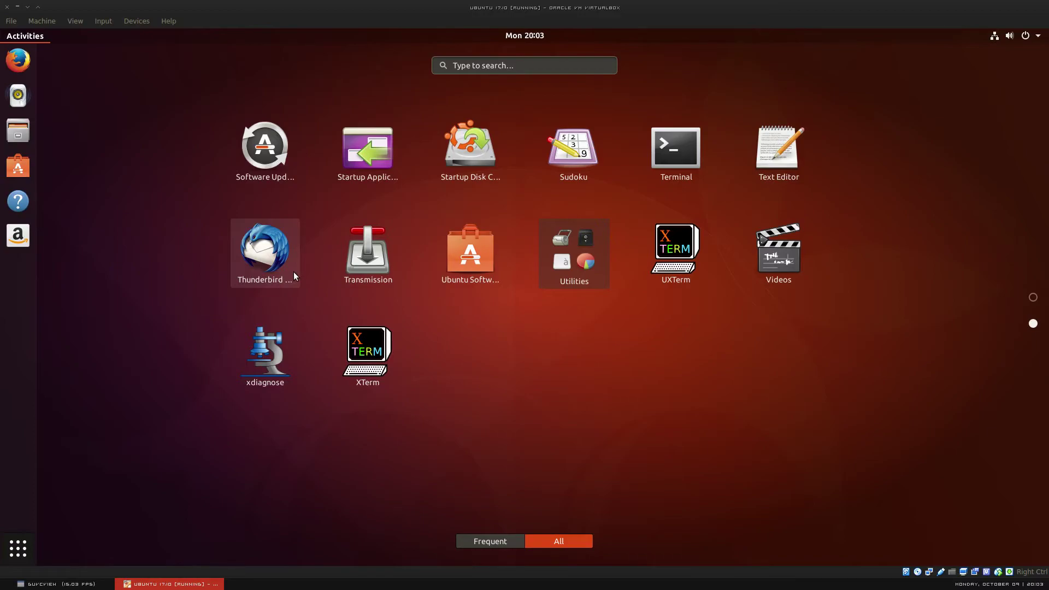
left_click(77, 585)
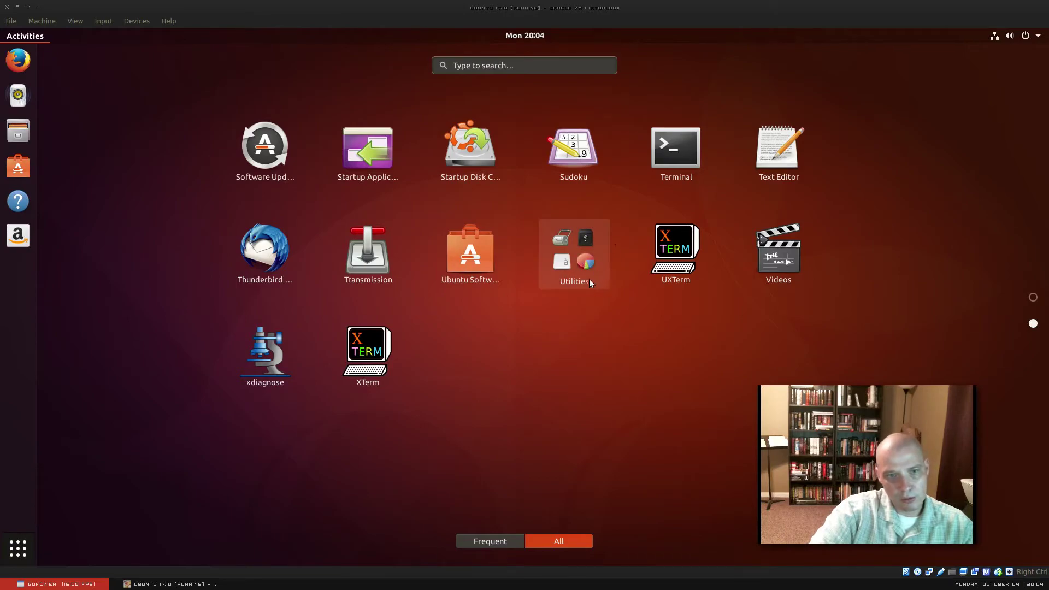
left_click(576, 274)
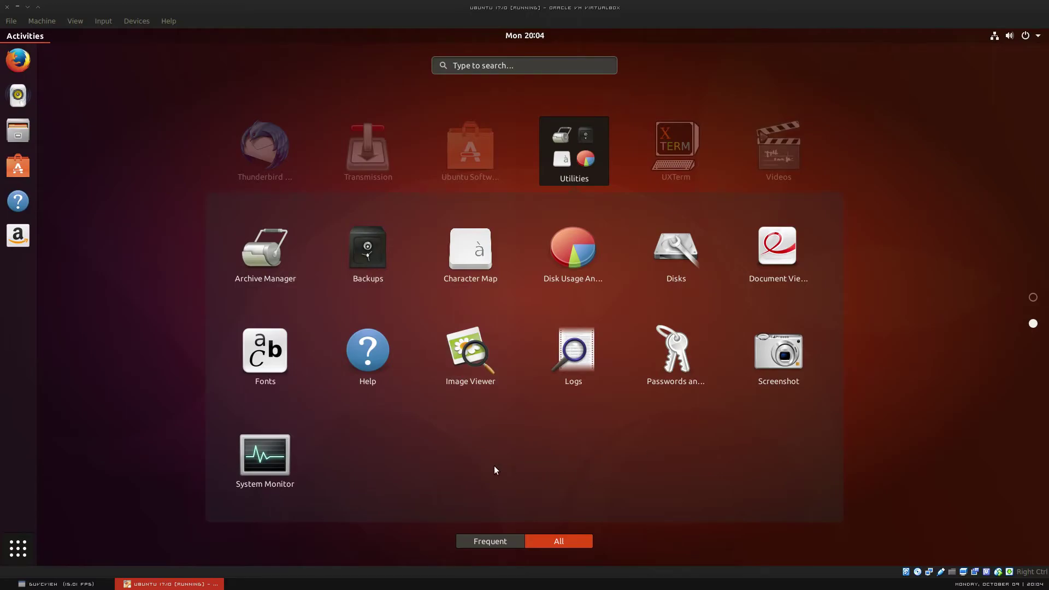
left_click(878, 325)
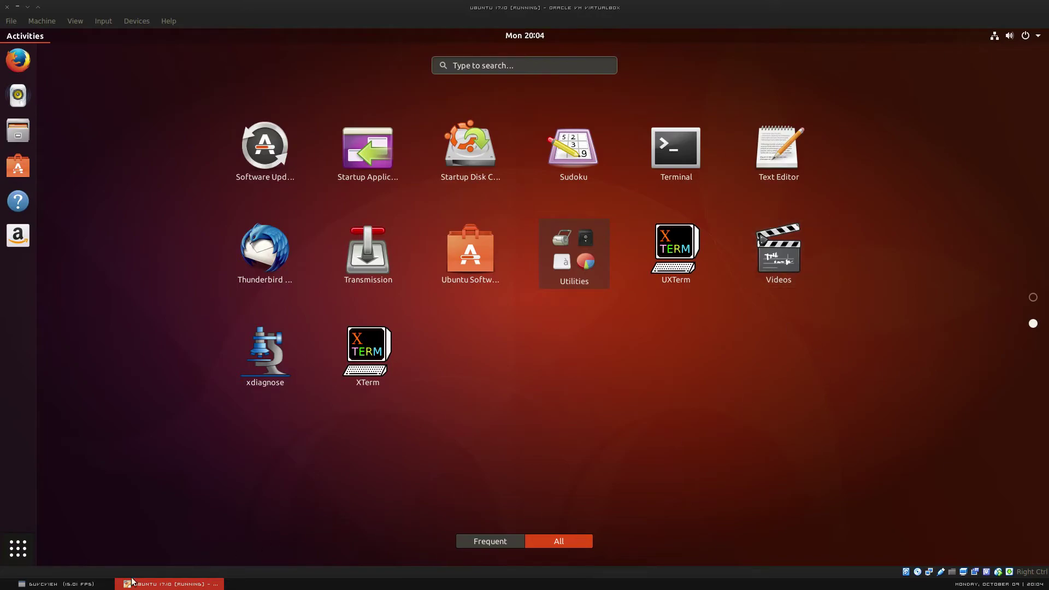
Step: Close the application grid, returning to the desktop with Trash and the VBOXADDITIONS disc
left_click(106, 584)
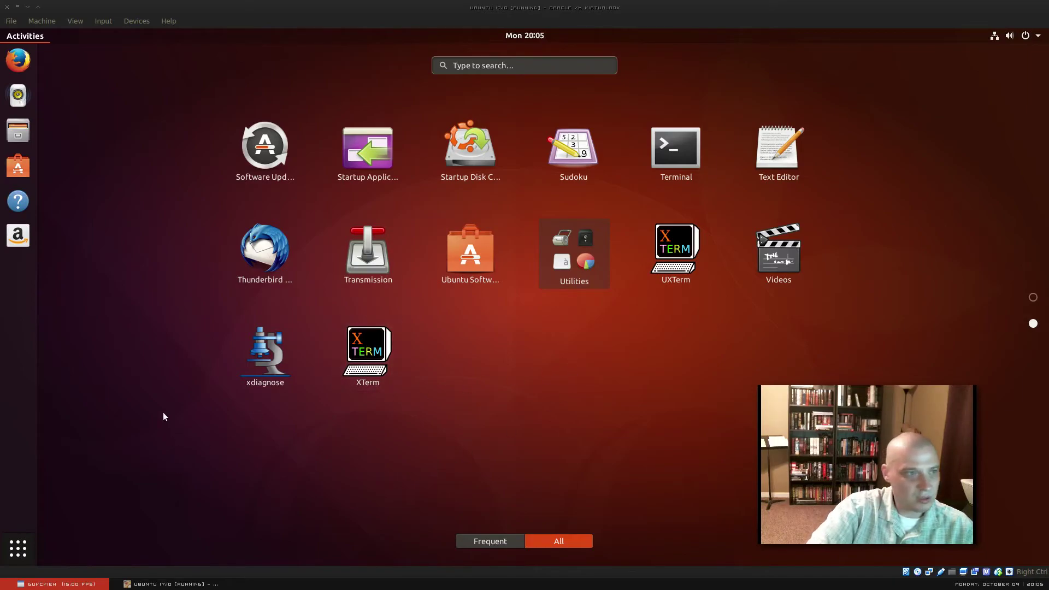
left_click(79, 320)
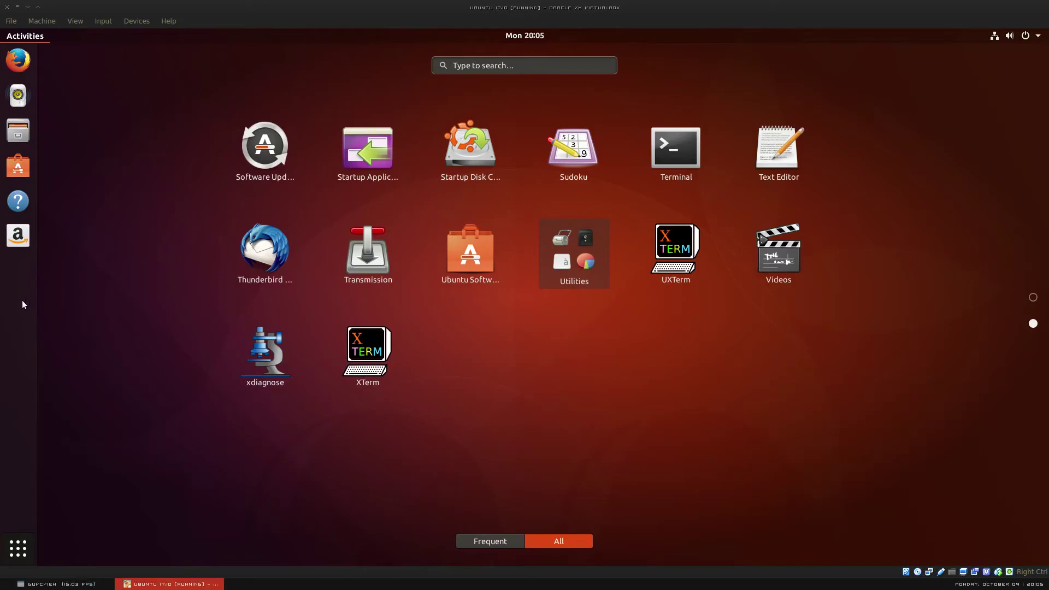
left_click(24, 559)
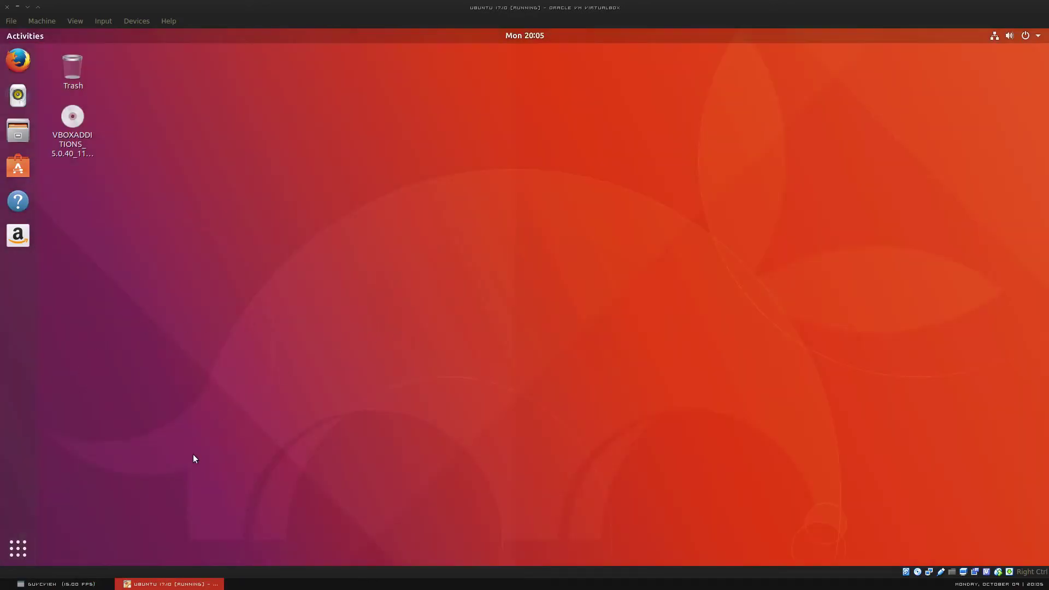
left_click(87, 586)
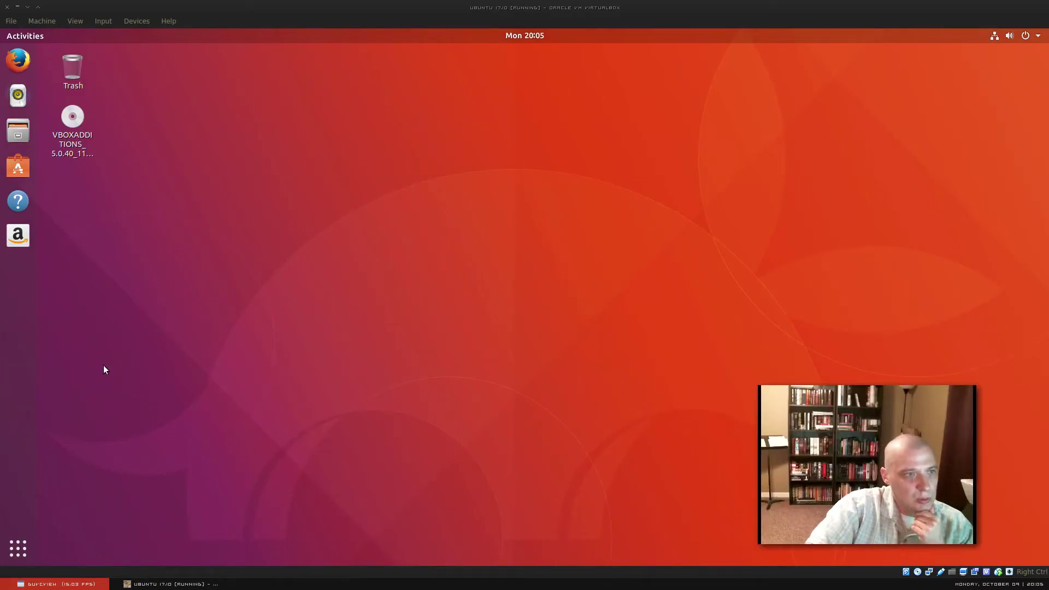
left_click(16, 235)
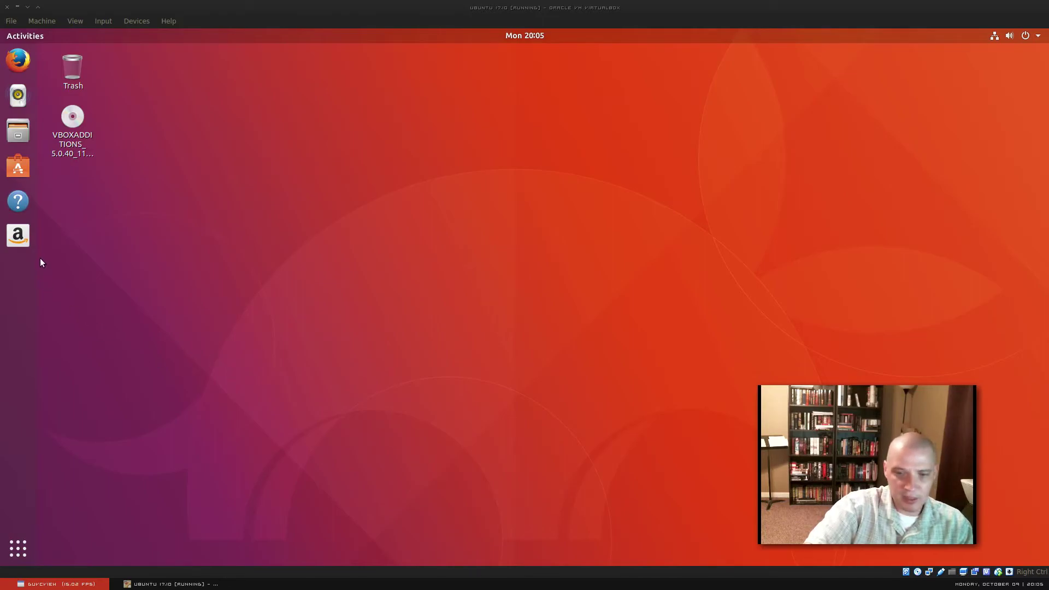
left_click(26, 248)
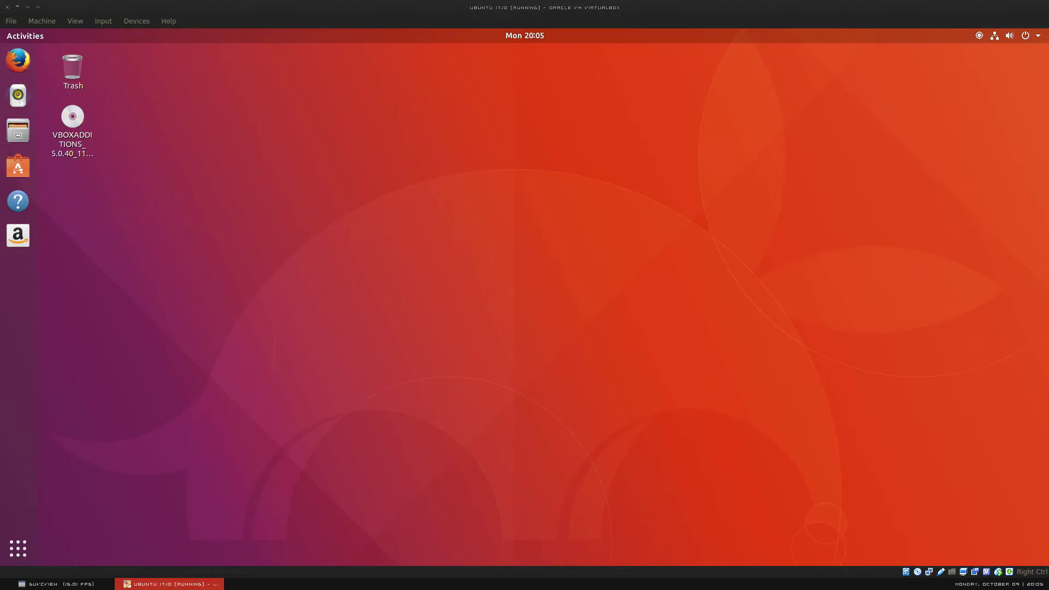
Step: Close the Firefox window showing the Amazon home page
left_click(64, 585)
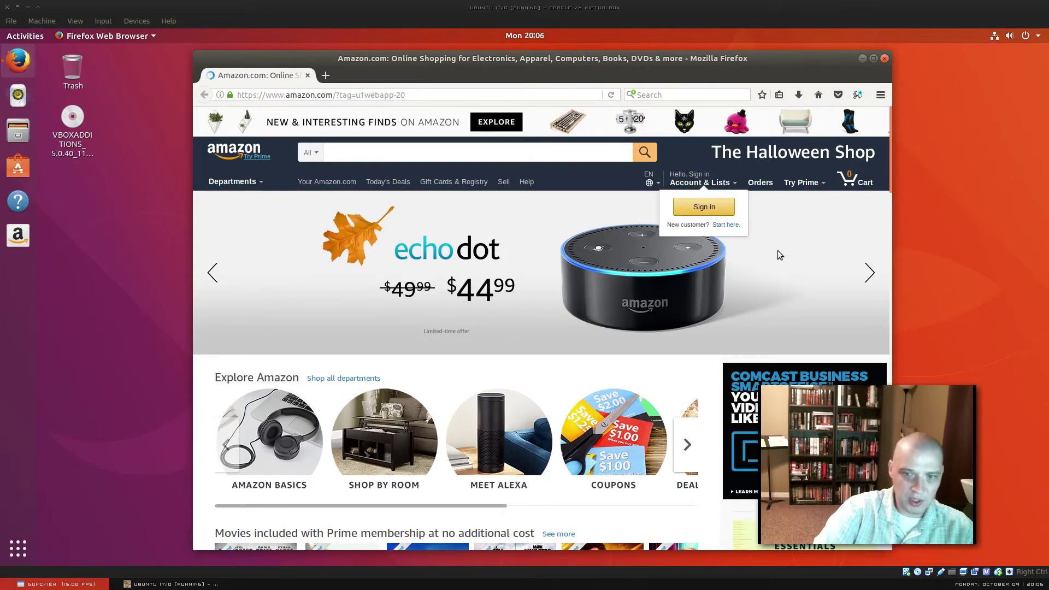
left_click(886, 60)
left_click(885, 59)
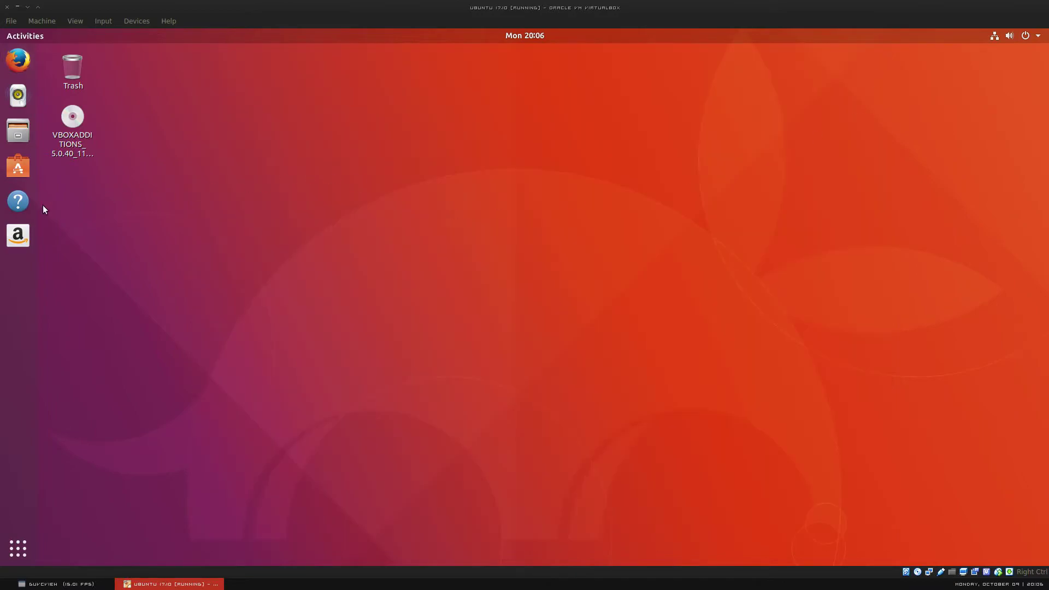
left_click(73, 583)
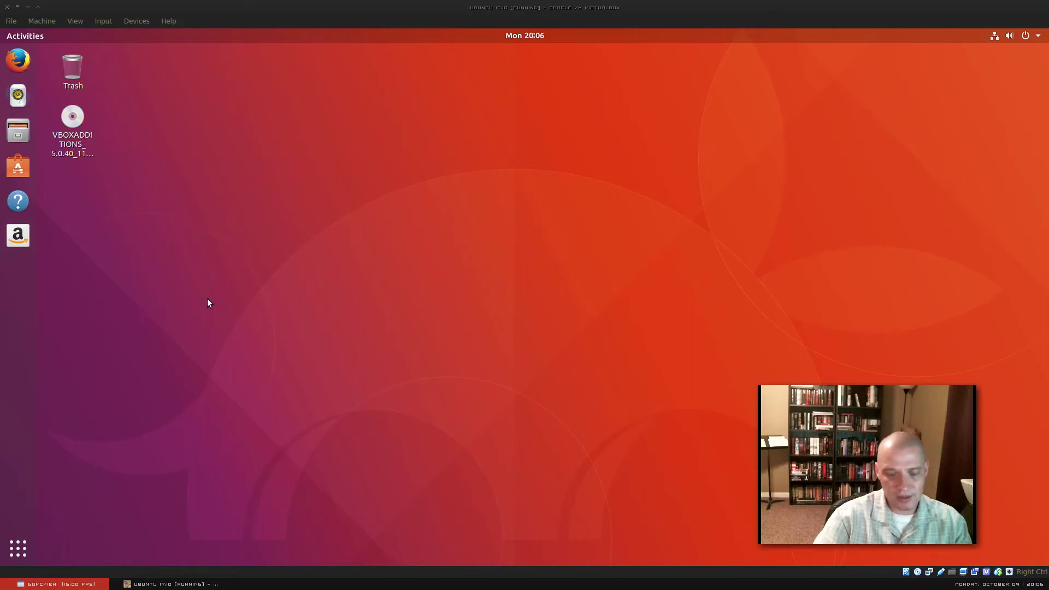
Step: Show the Amazon dock shortcut's options and dismiss them without changes
right_click(18, 235)
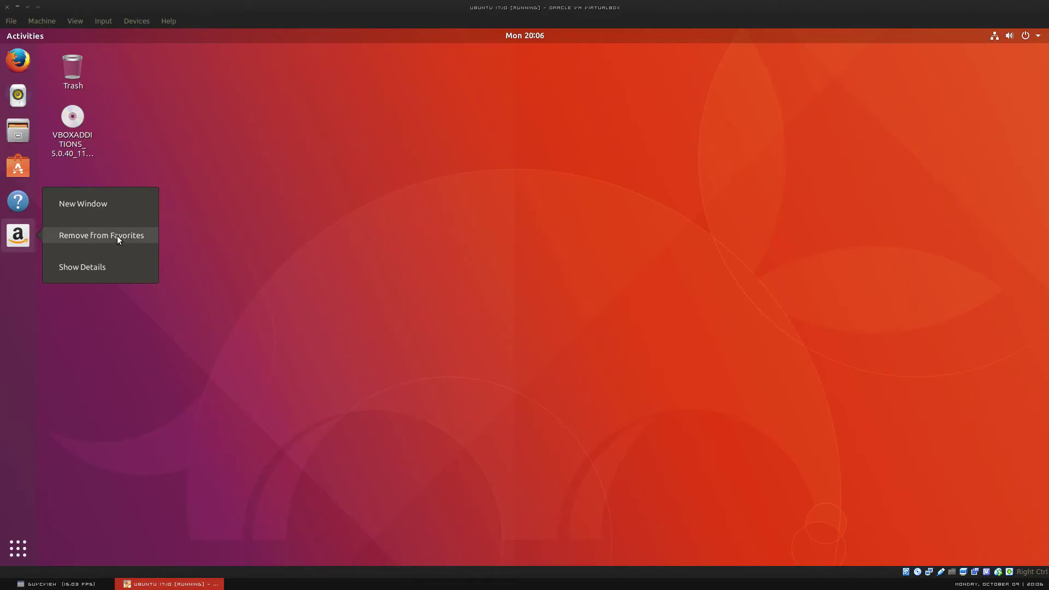
left_click(419, 312)
left_click(75, 575)
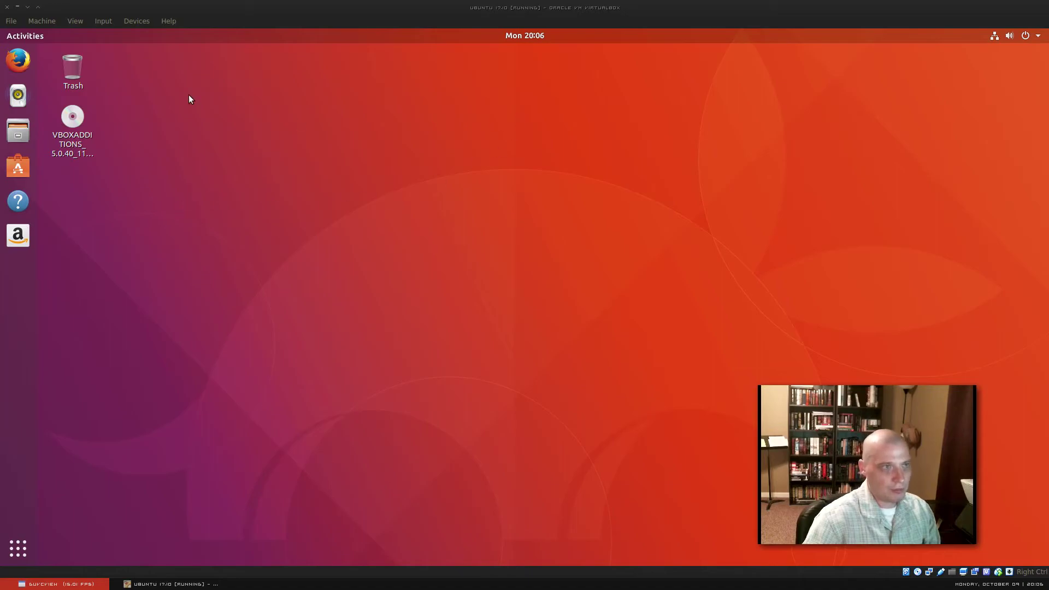
Step: Launch Files and Rhythmbox from the dock and reposition both windows
left_click(20, 127)
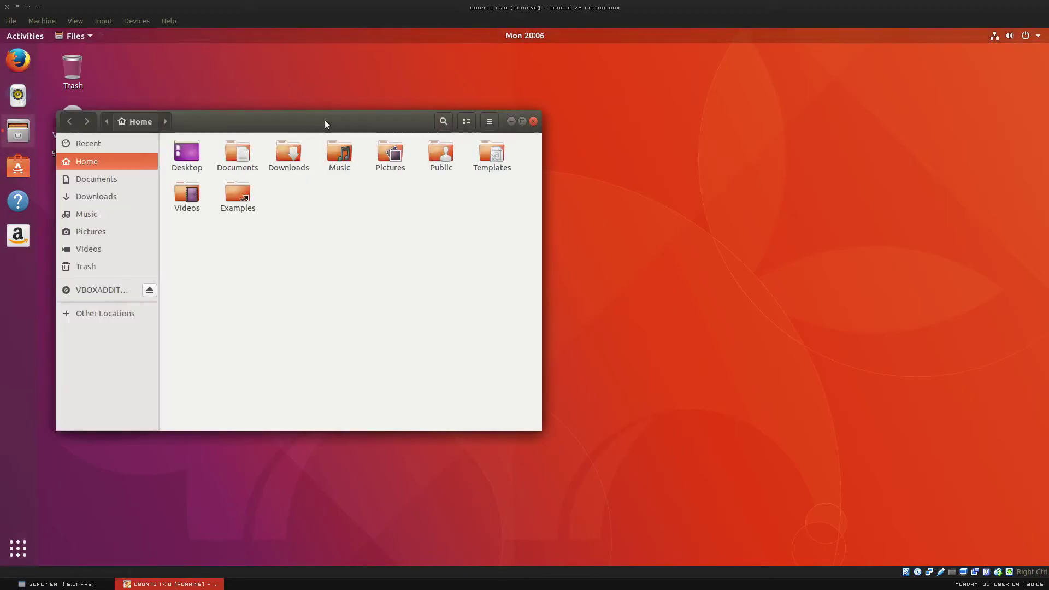
left_click_drag(324, 119, 370, 180)
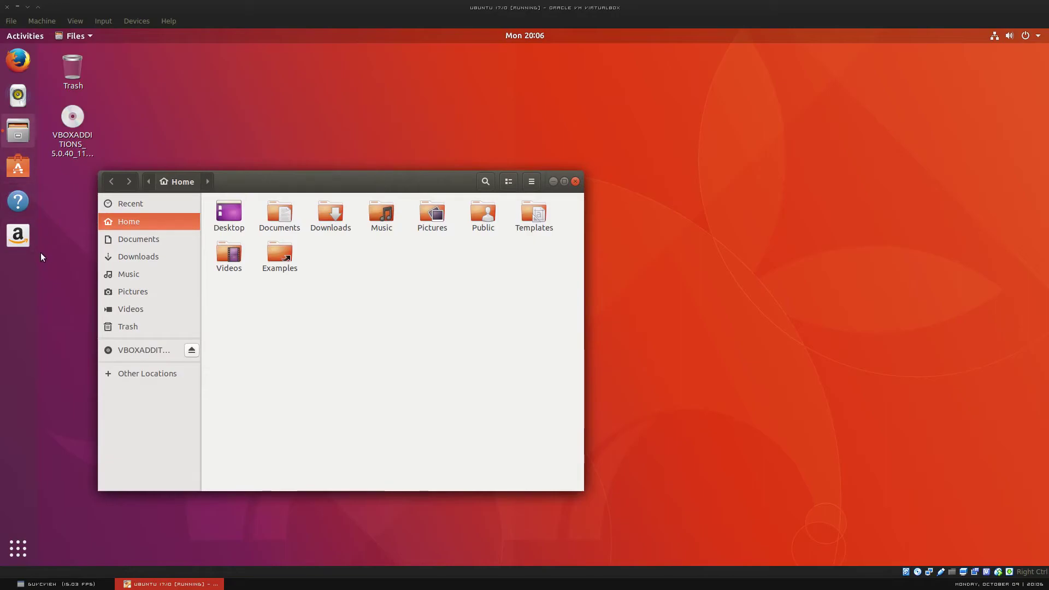
left_click(12, 90)
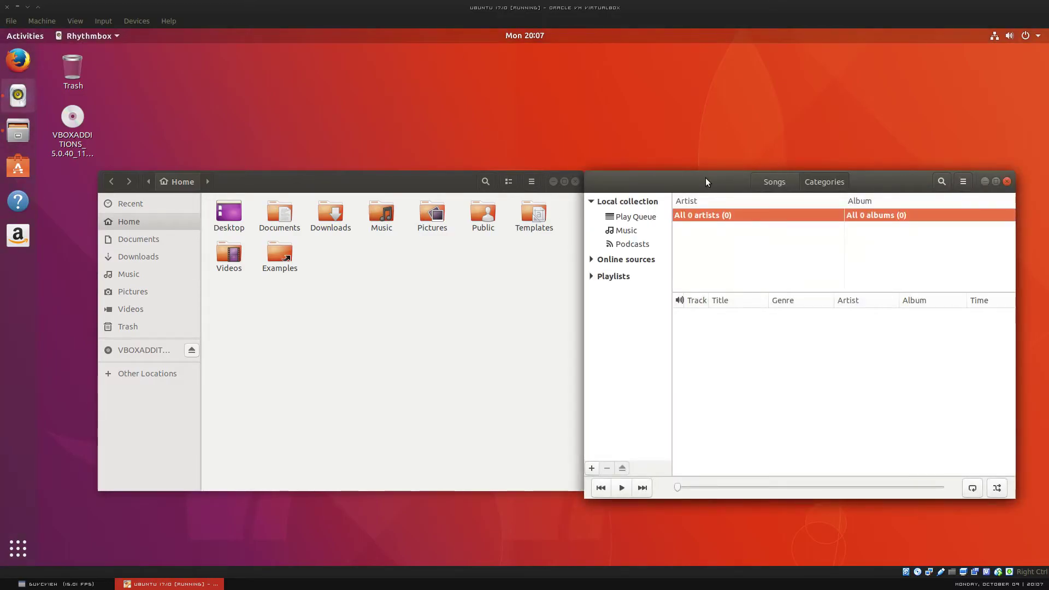
left_click_drag(706, 178, 520, 128)
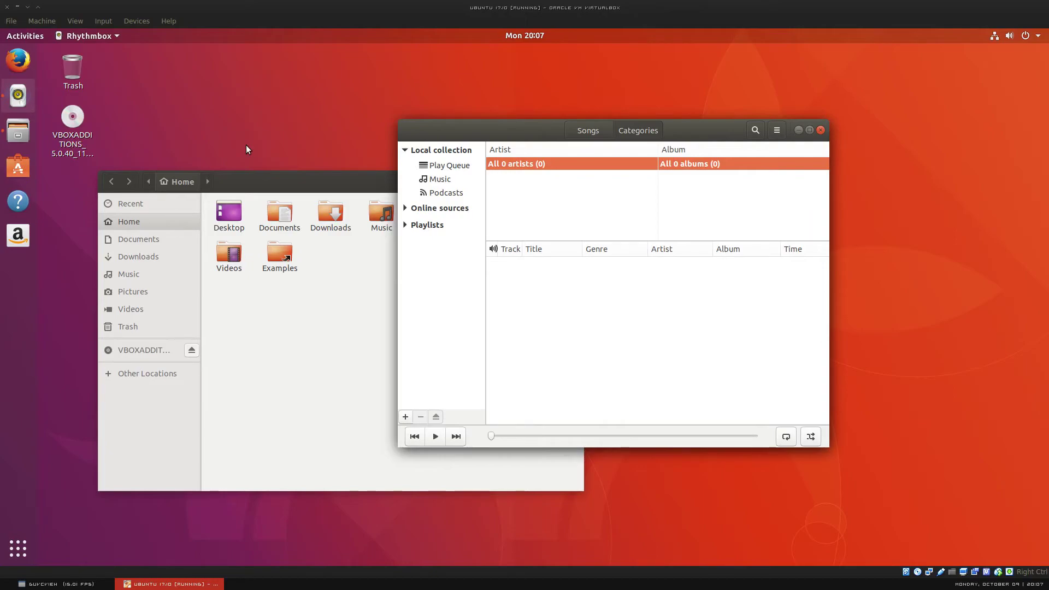
Step: Open a Terminal with Ctrl+Alt+T and drag it over the Files window
key("ctrl+alt+t")
left_click_drag(263, 51, 346, 114)
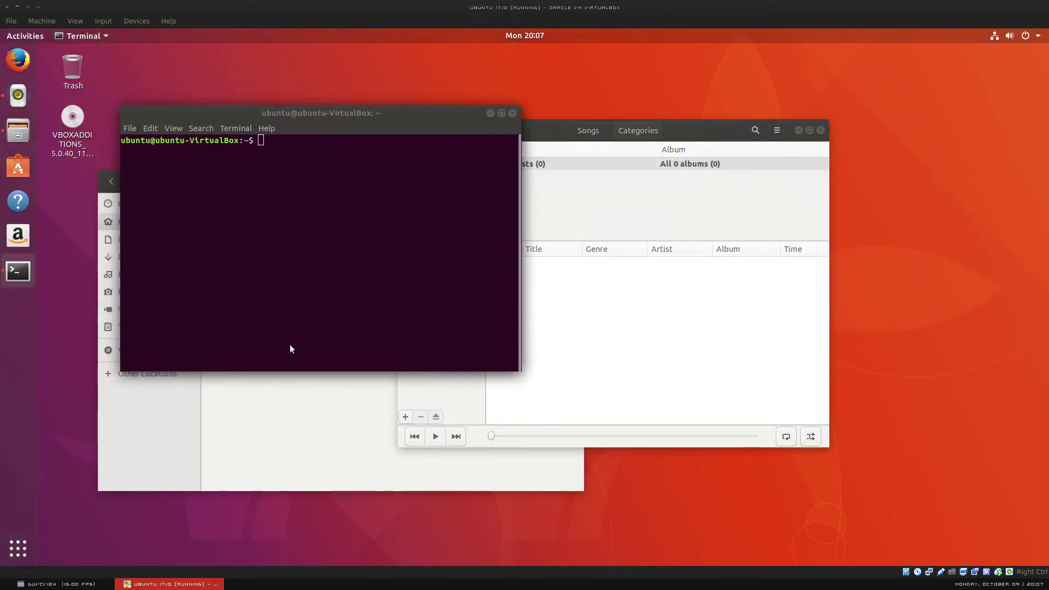
left_click(65, 583)
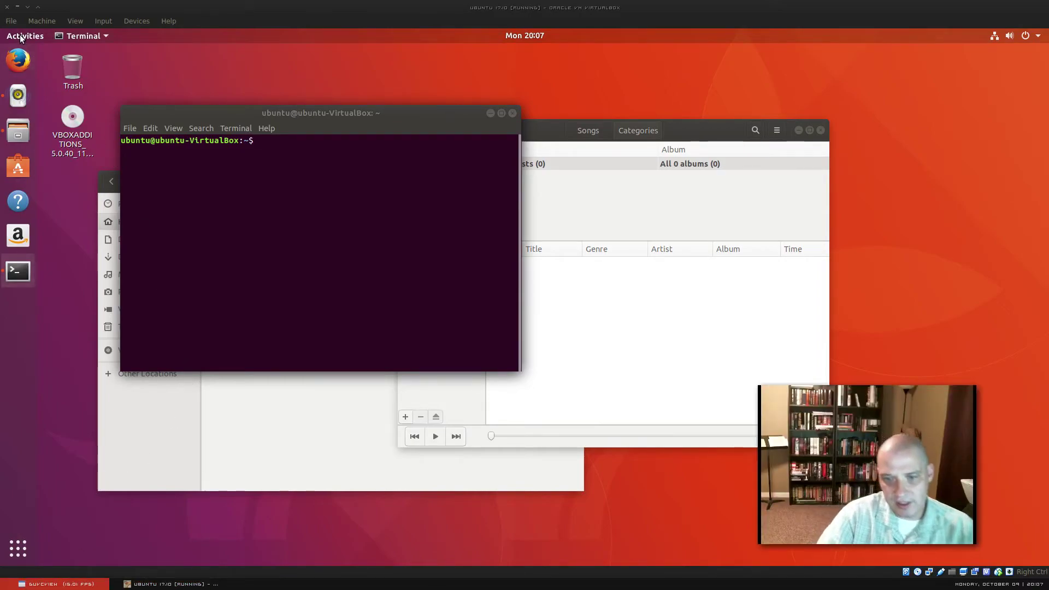
Step: Enter the Activities overview and view the empty second workspace before returning to the first
key("alt+Tab")
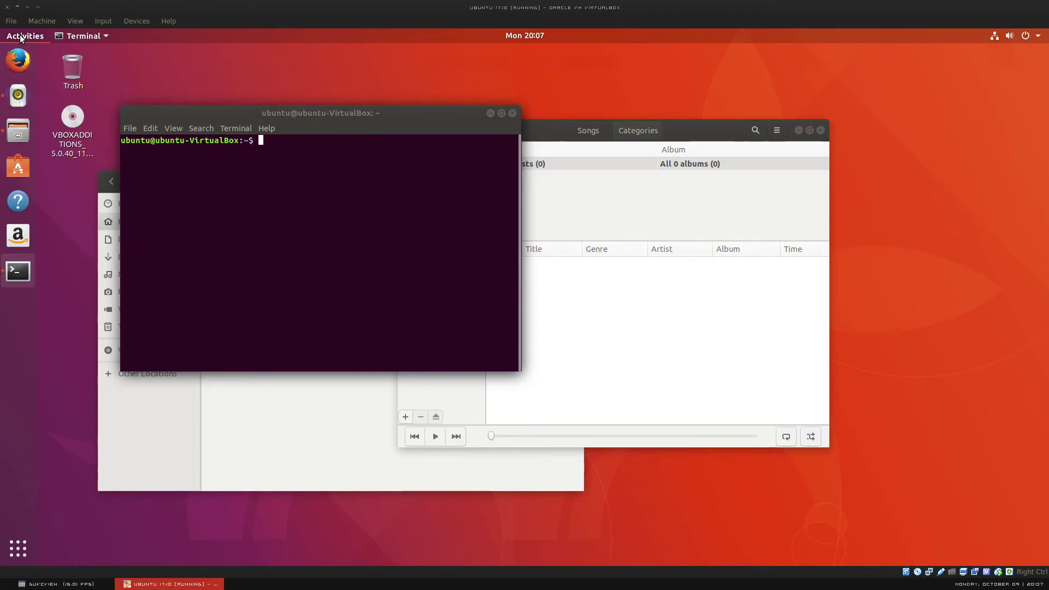
left_click(20, 37)
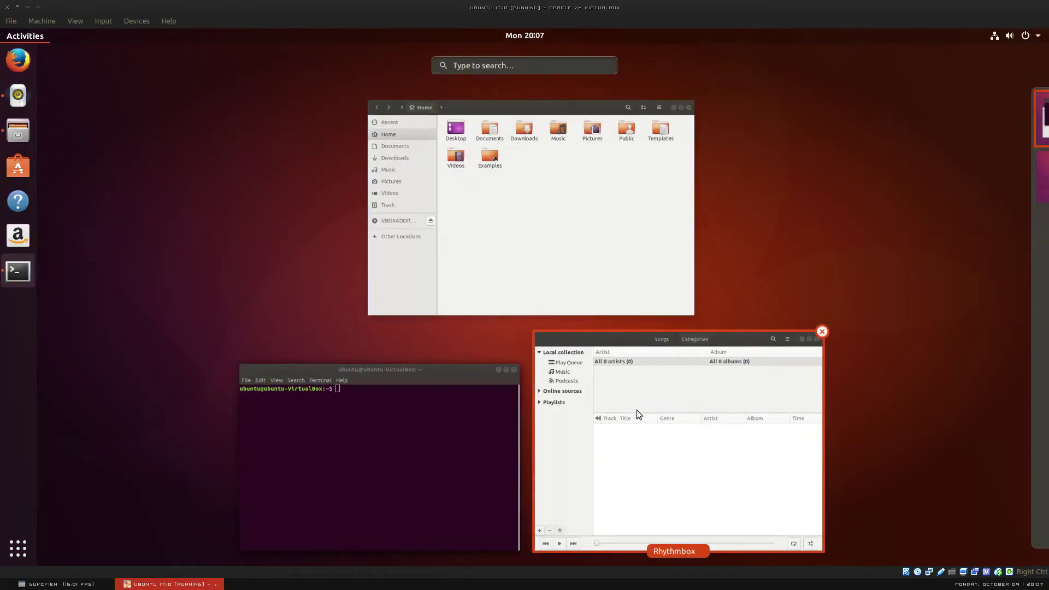
left_click_drag(637, 409, 641, 363)
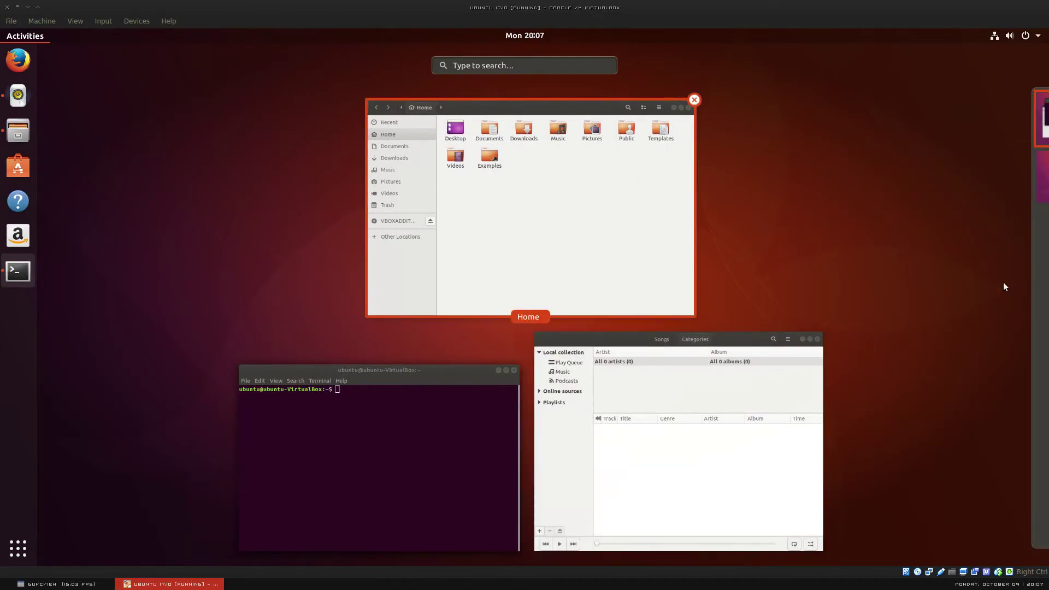
mouse_move(1020, 188)
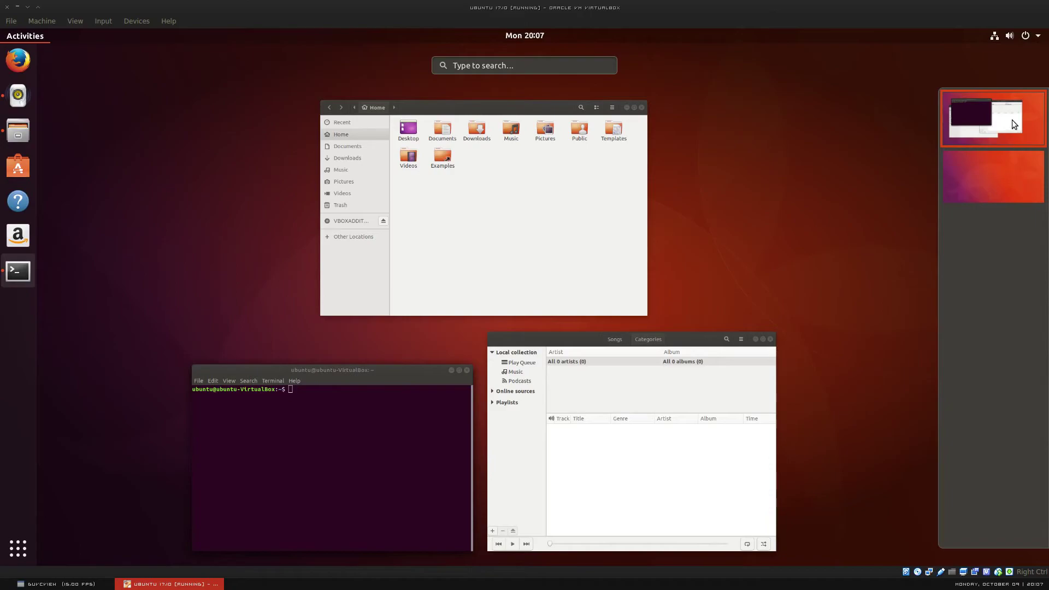
left_click(987, 187)
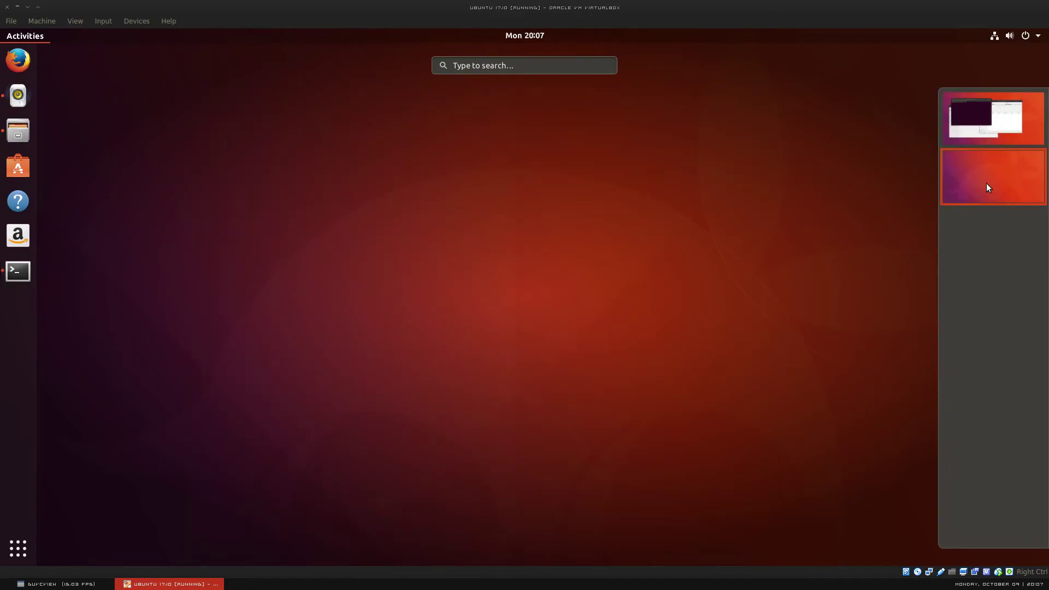
left_click(985, 126)
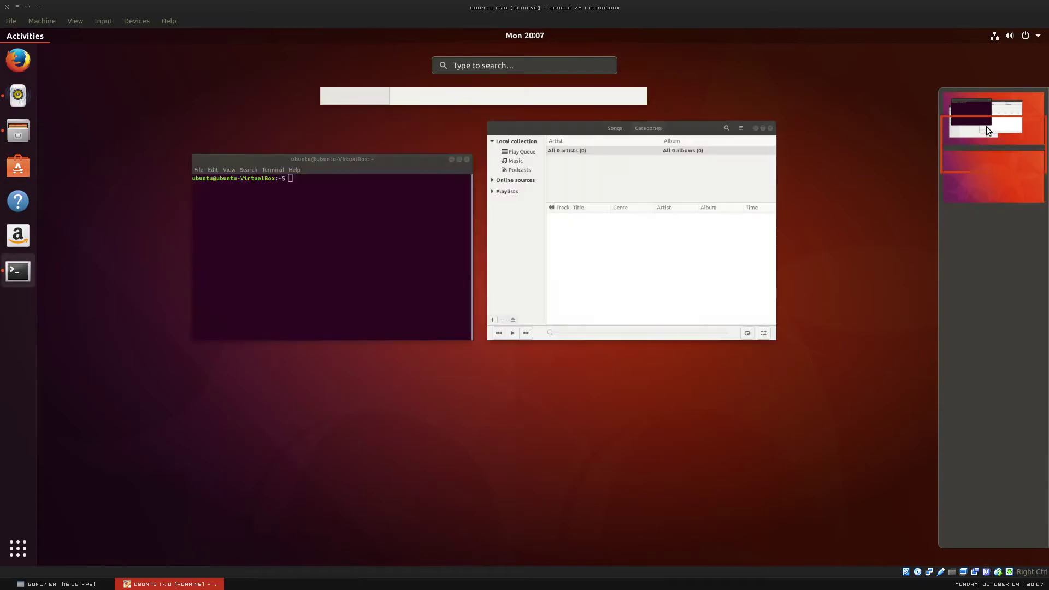
Step: Move Rhythmbox to workspace 2 and back to workspace 1, then exit the overview
left_click_drag(663, 415, 972, 170)
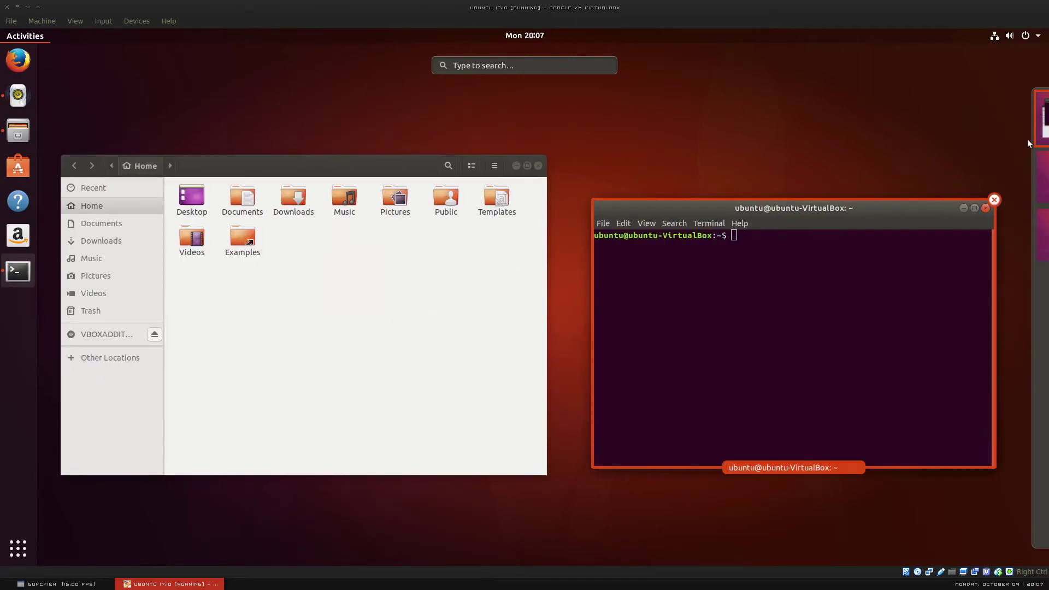
mouse_move(1029, 136)
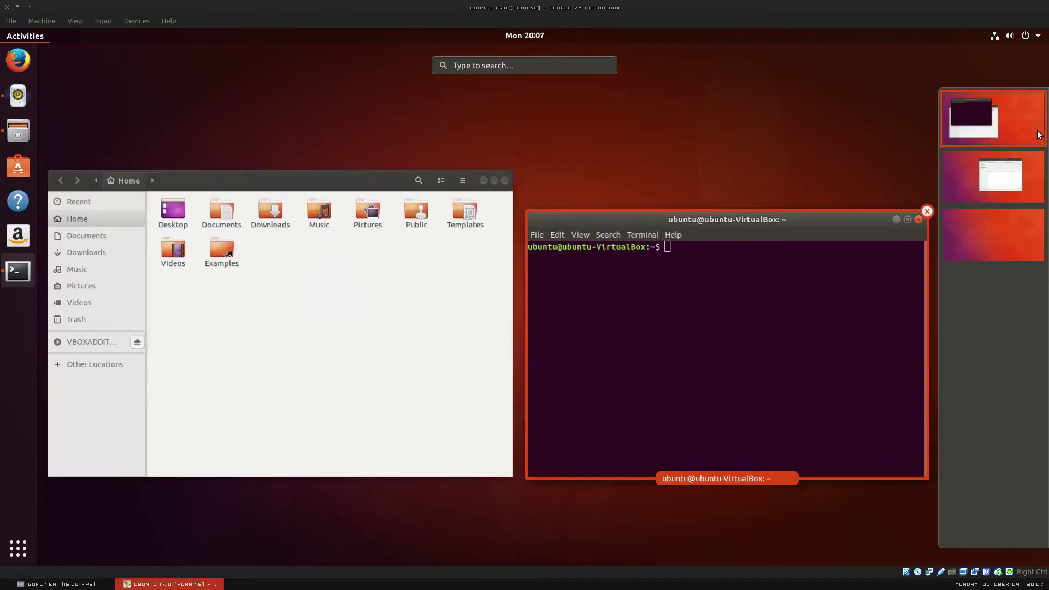
left_click(1011, 180)
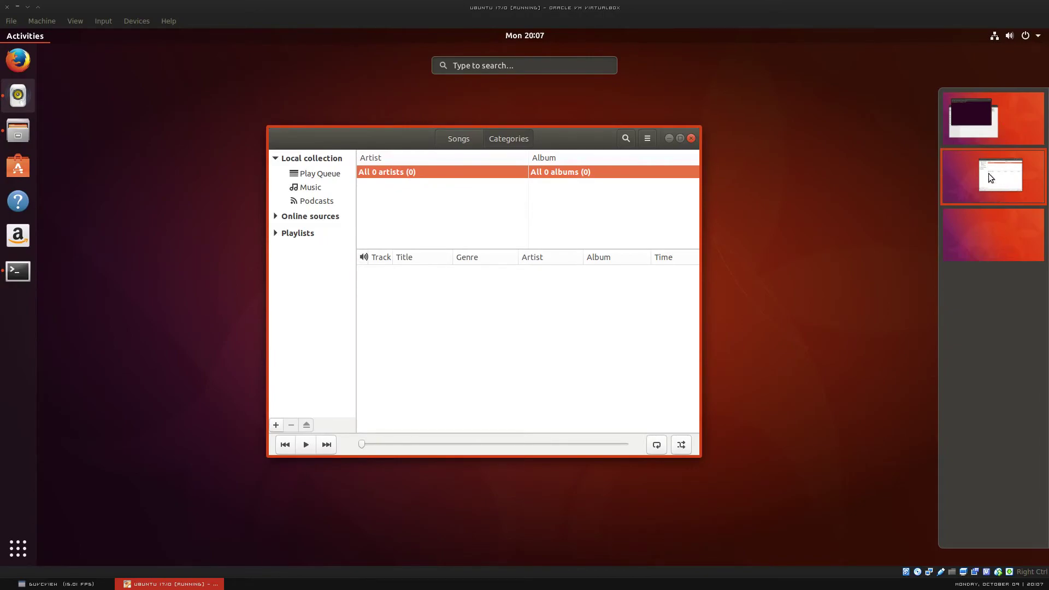
left_click_drag(637, 244, 984, 113)
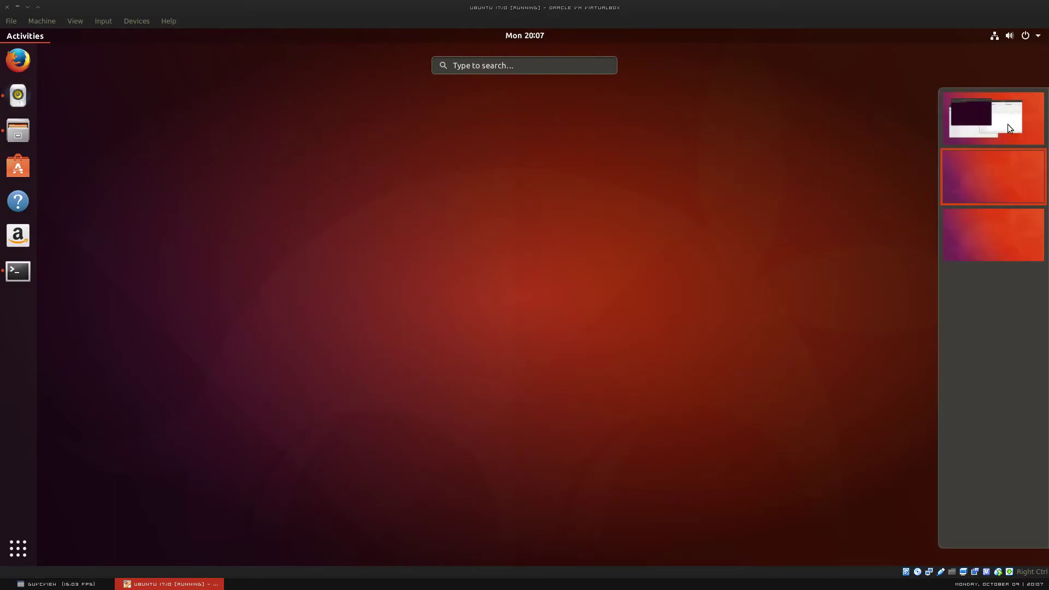
left_click(1008, 123)
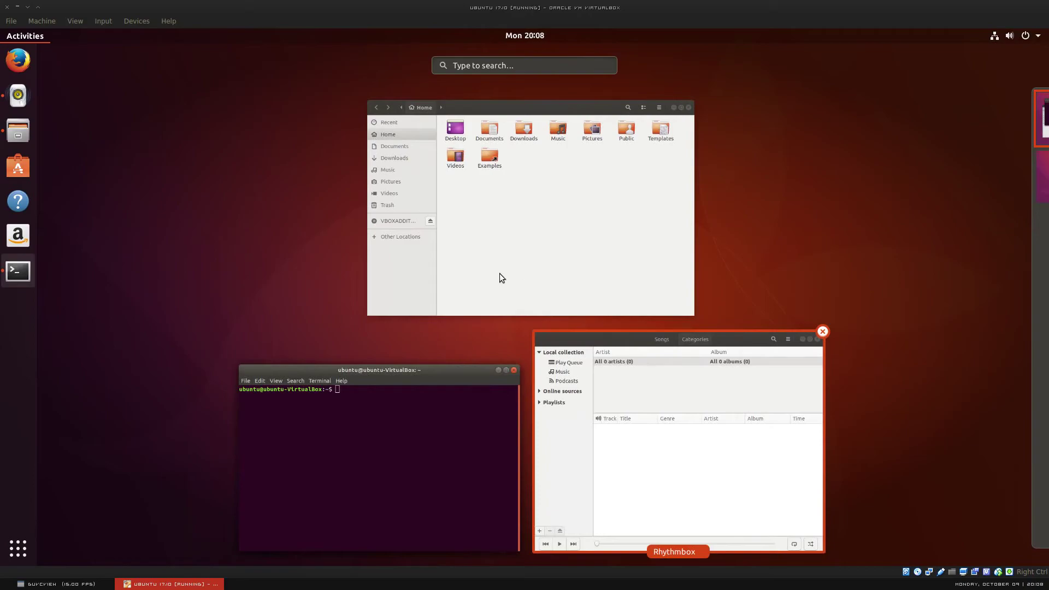
left_click(29, 35)
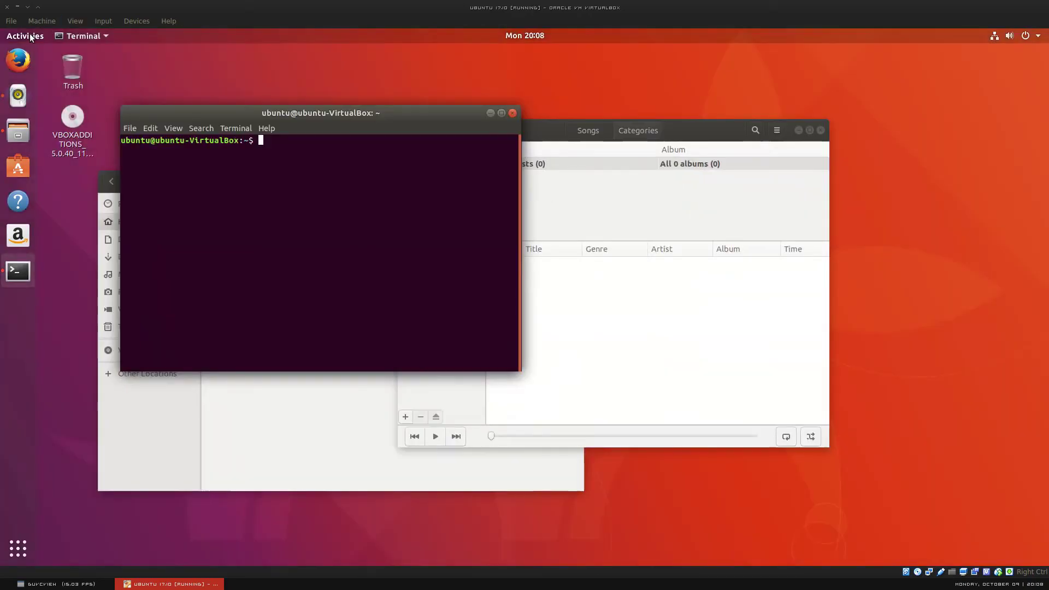
Step: Close the Terminal, Rhythmbox and Files windows, leaving the bare desktop
left_click(513, 113)
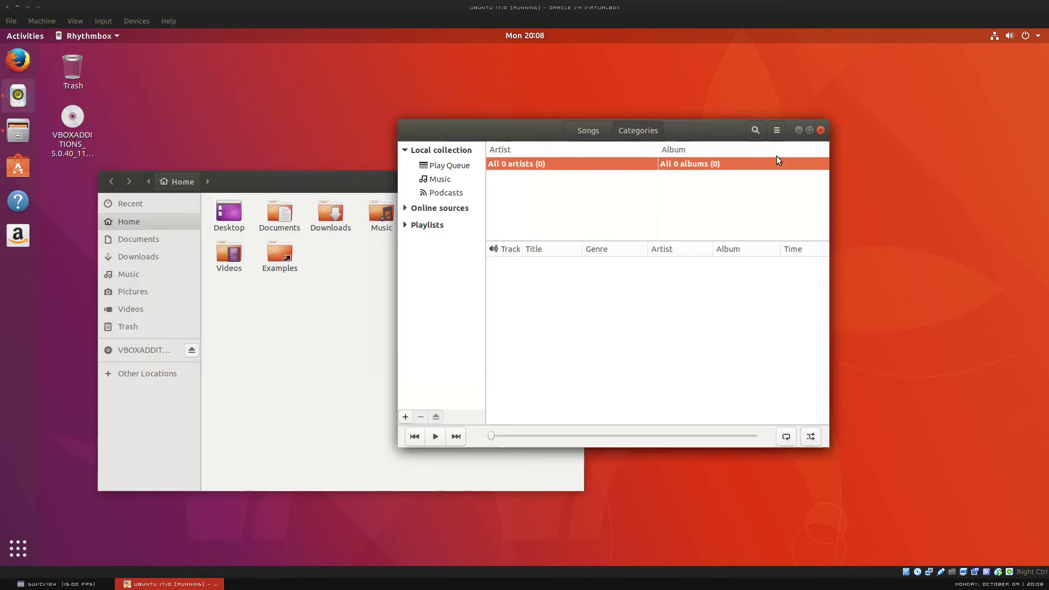
left_click(821, 131)
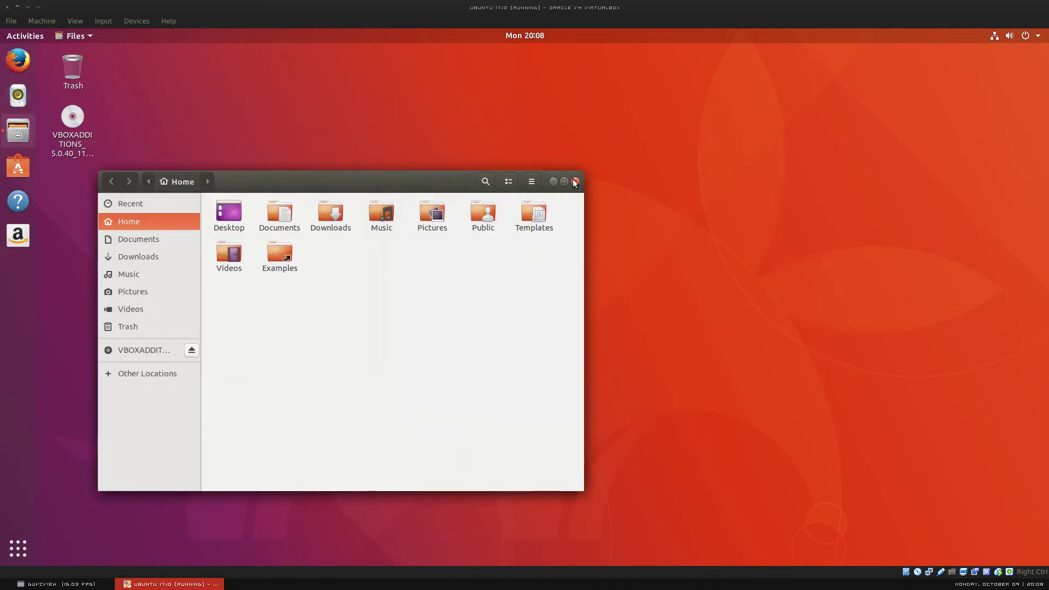
left_click(573, 178)
left_click(103, 585)
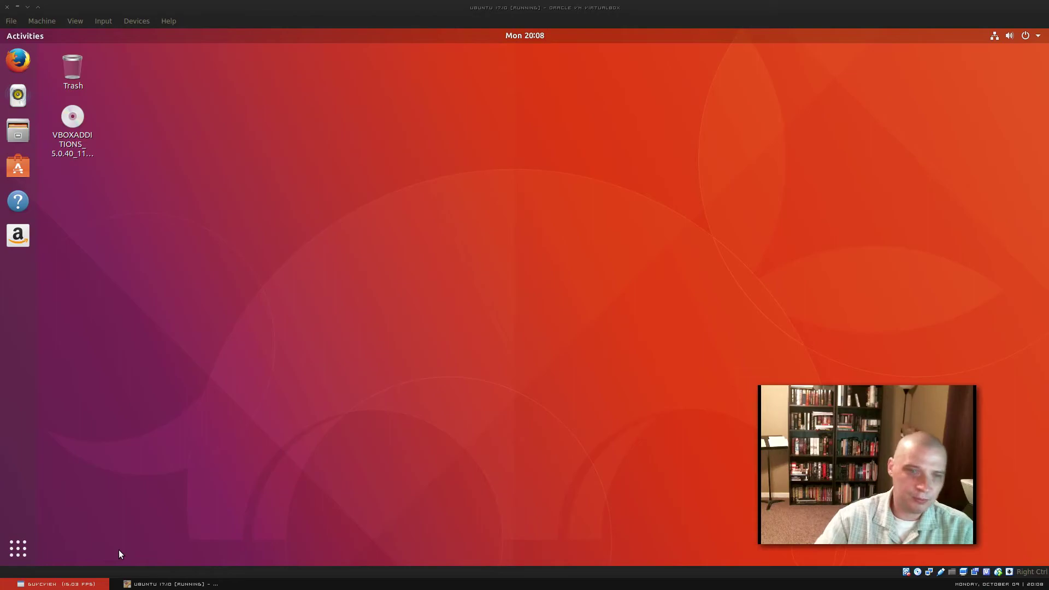
left_click(18, 131)
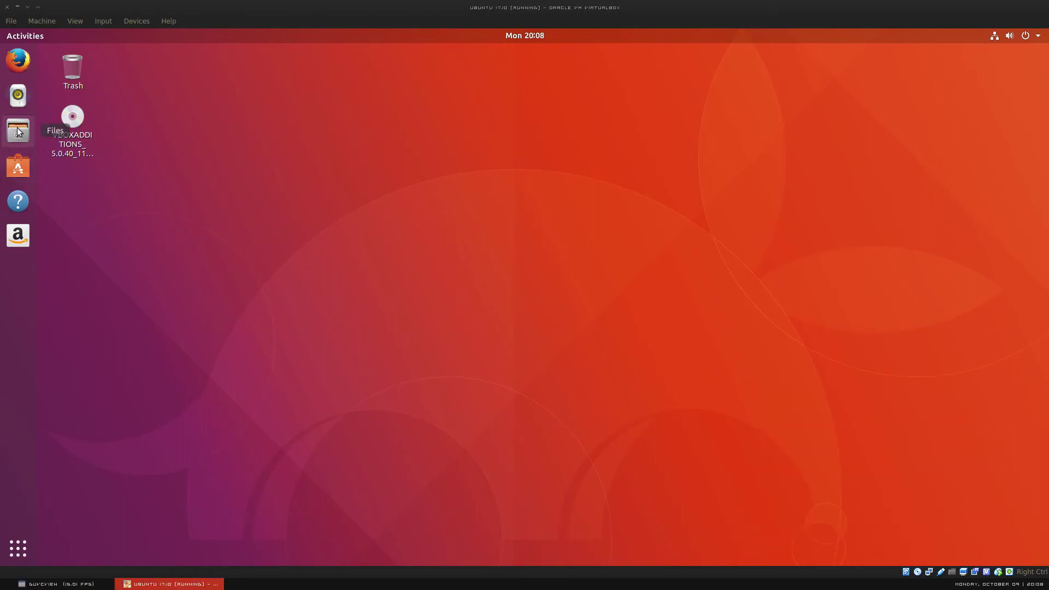
left_click(18, 132)
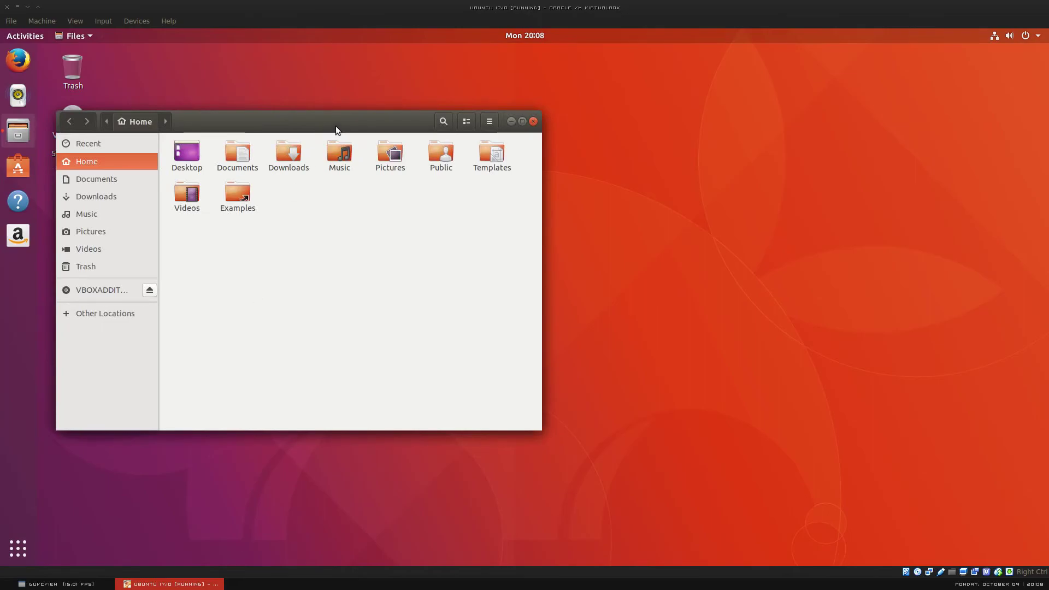
double_click(343, 123)
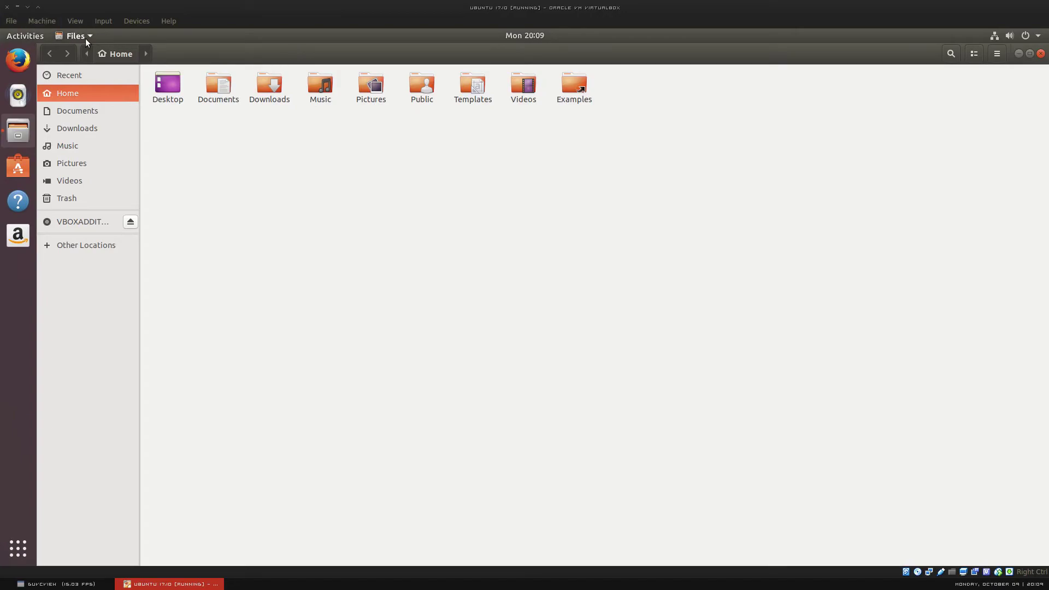
left_click(81, 585)
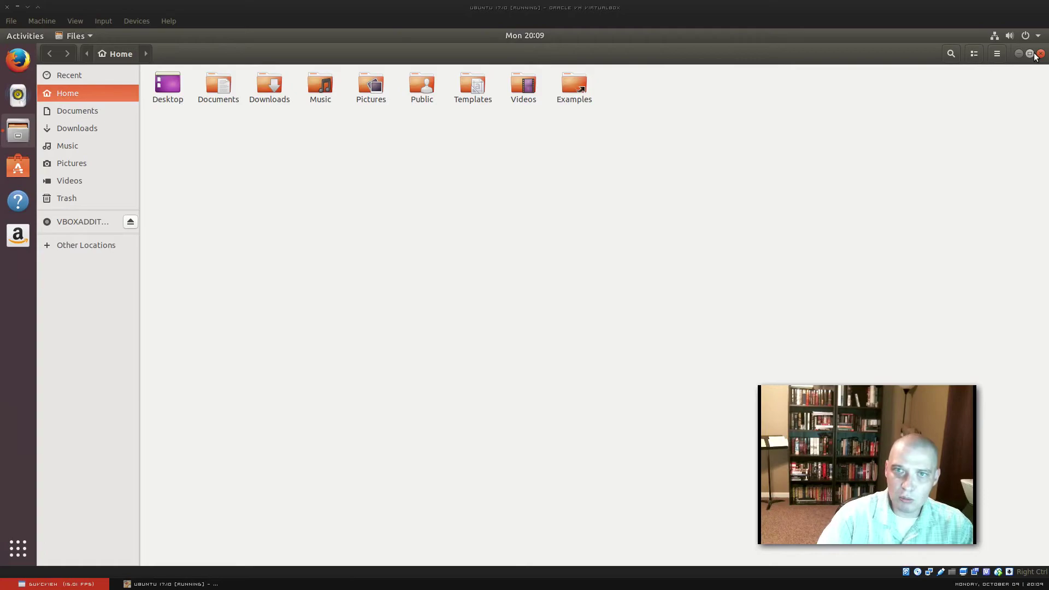
left_click(580, 39)
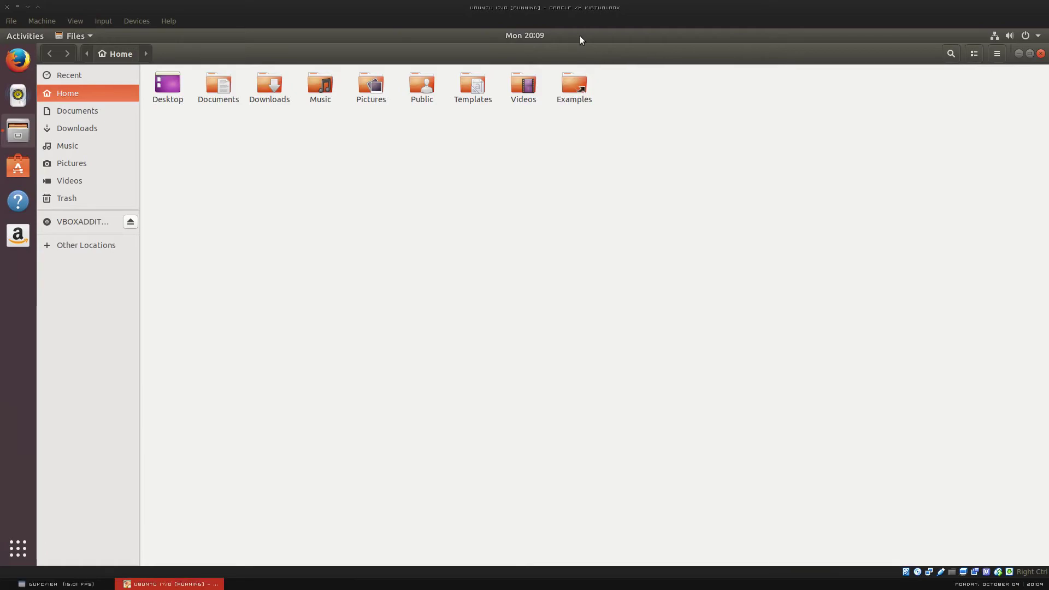
double_click(548, 57)
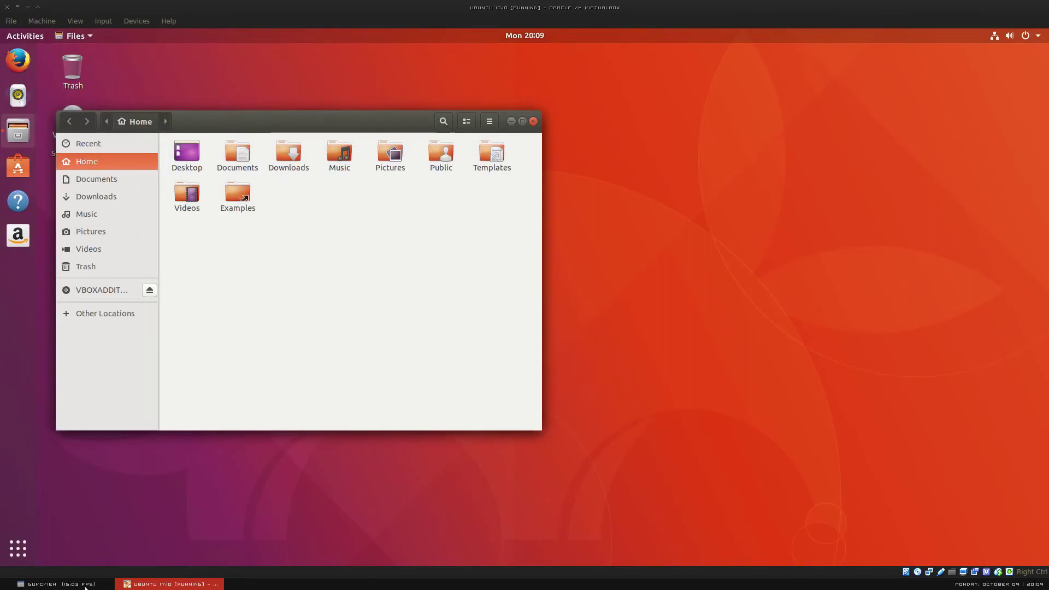
left_click(54, 584)
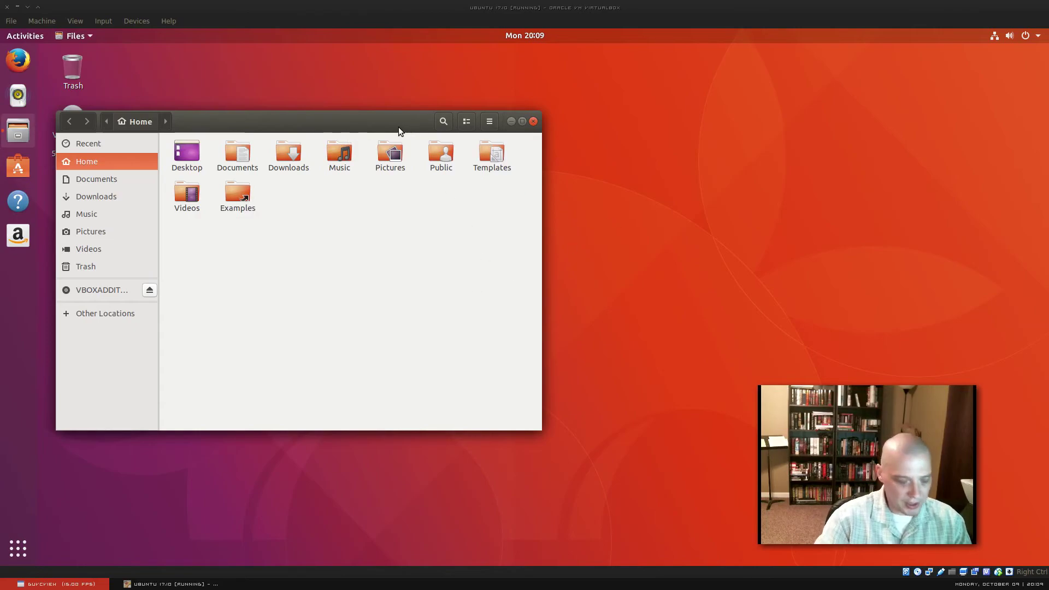
left_click_drag(397, 127, 268, 118)
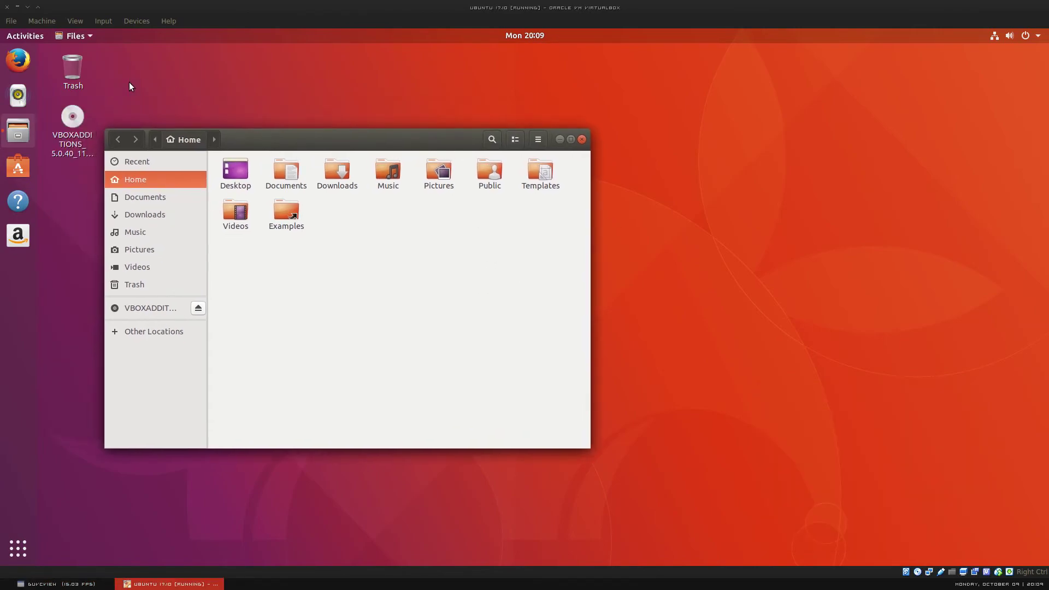
left_click(74, 584)
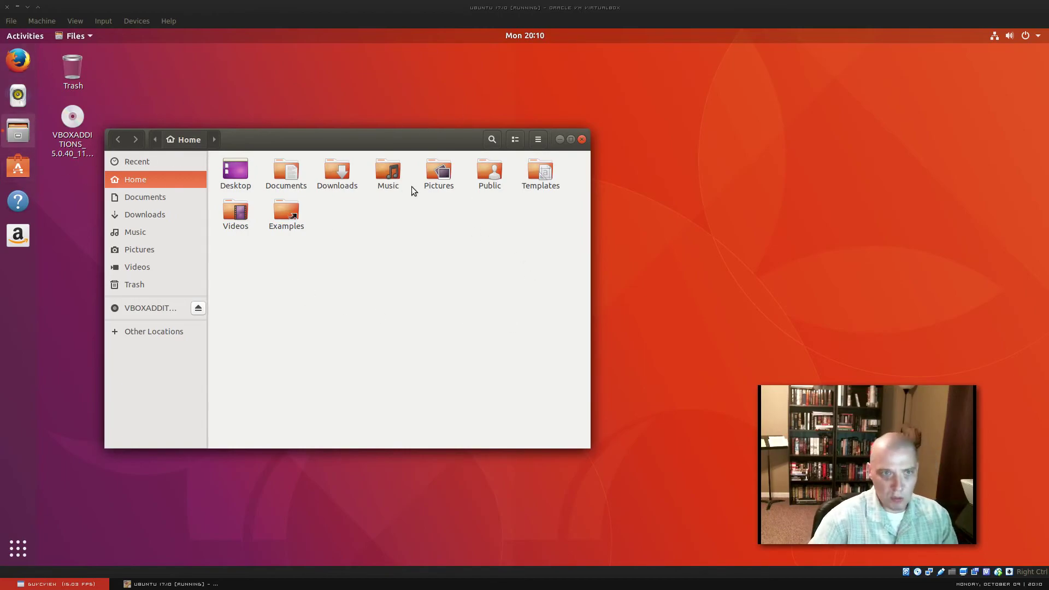
left_click_drag(344, 133, 354, 133)
left_click(60, 583)
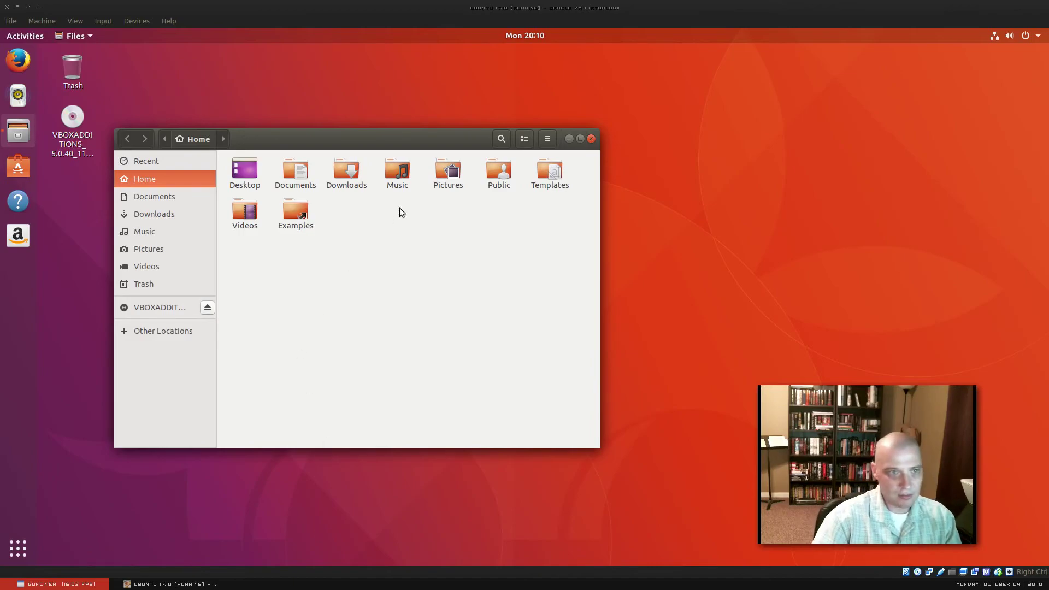
left_click_drag(385, 134, 476, 145)
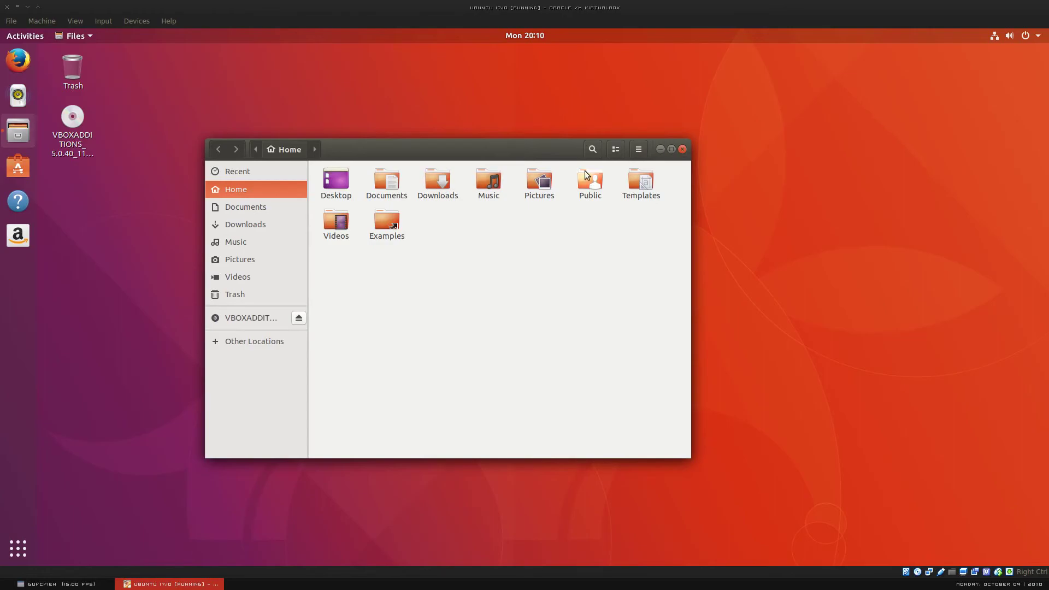
left_click(82, 584)
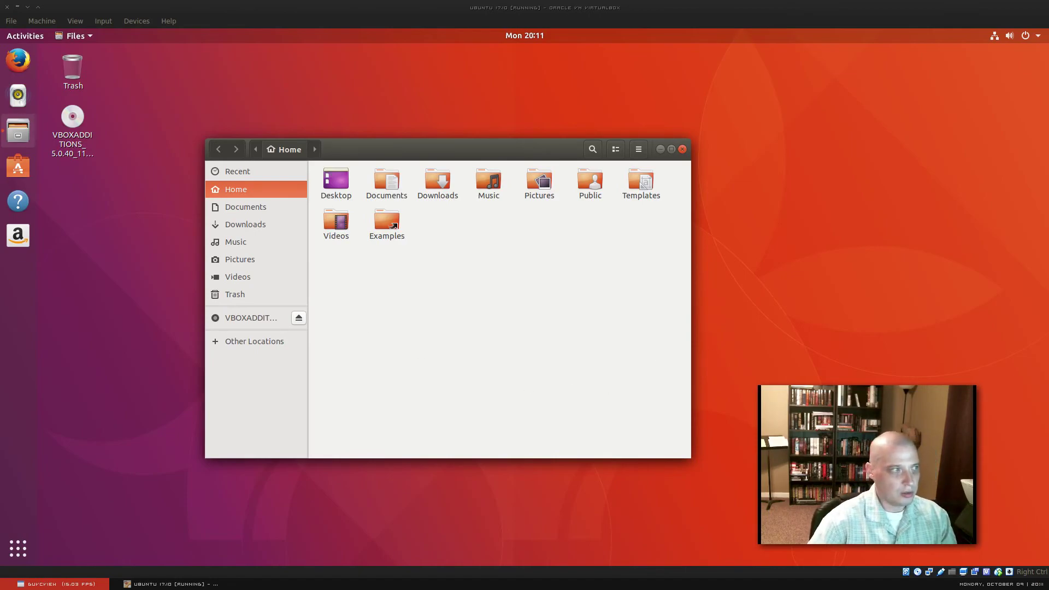
Step: Switch to the 'Ubuntu 17.10 Beta 2 Released' article and scroll to the 'no longer available' Unity features list
key("ctrl+alt+Right")
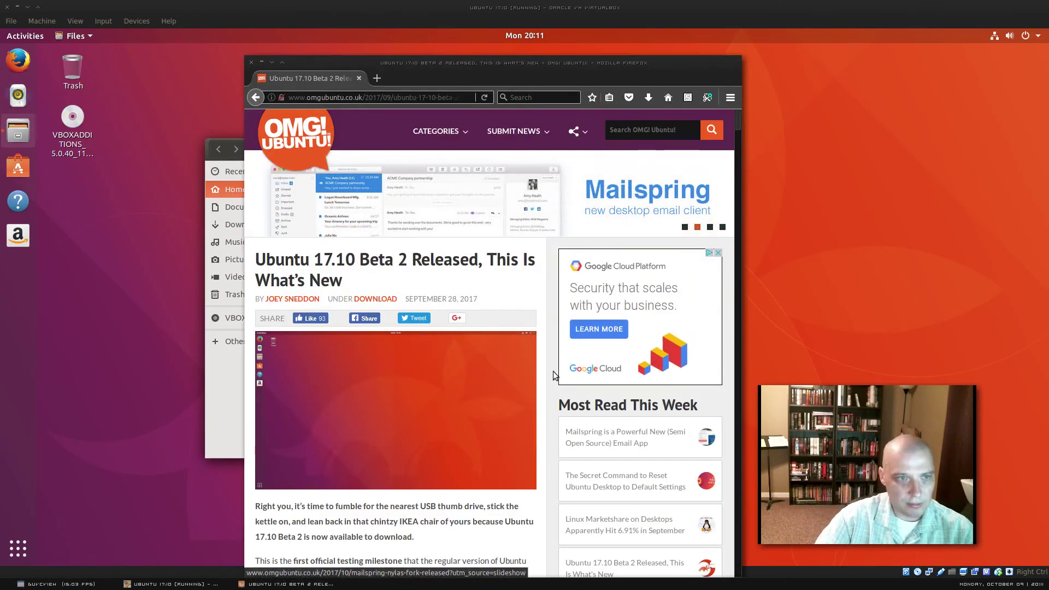
scroll(492, 422, "down", 5)
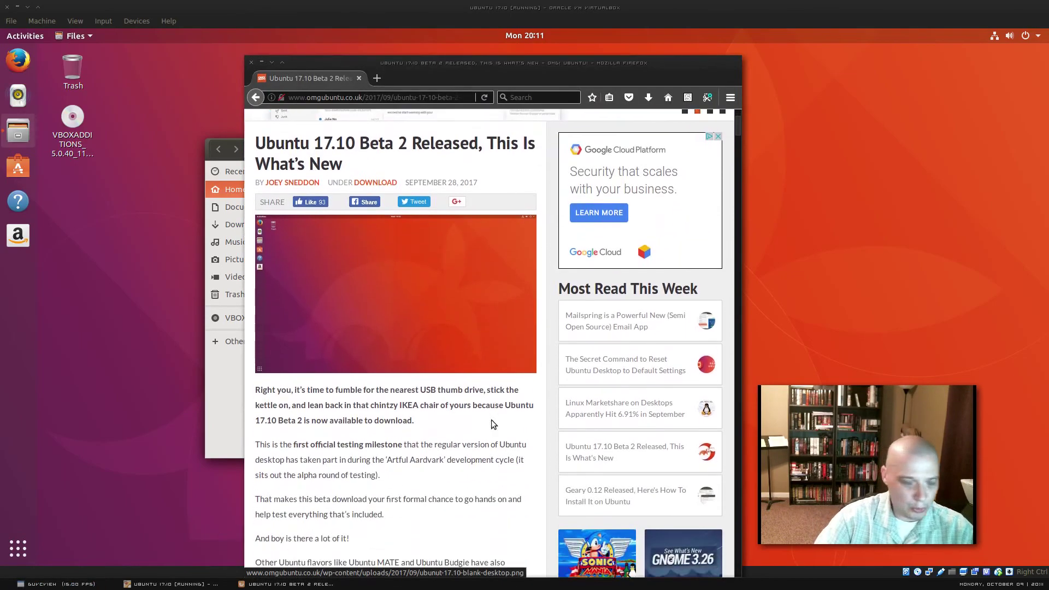
scroll(490, 329, "up", 3)
scroll(490, 330, "up", 1)
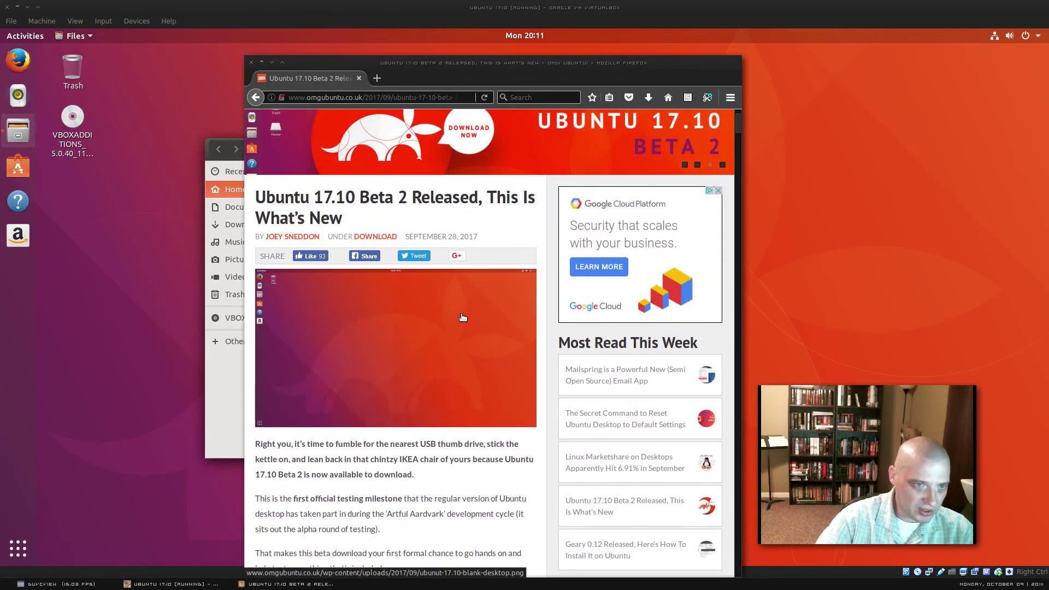
scroll(461, 440, "down", 2)
scroll(463, 385, "down", 5)
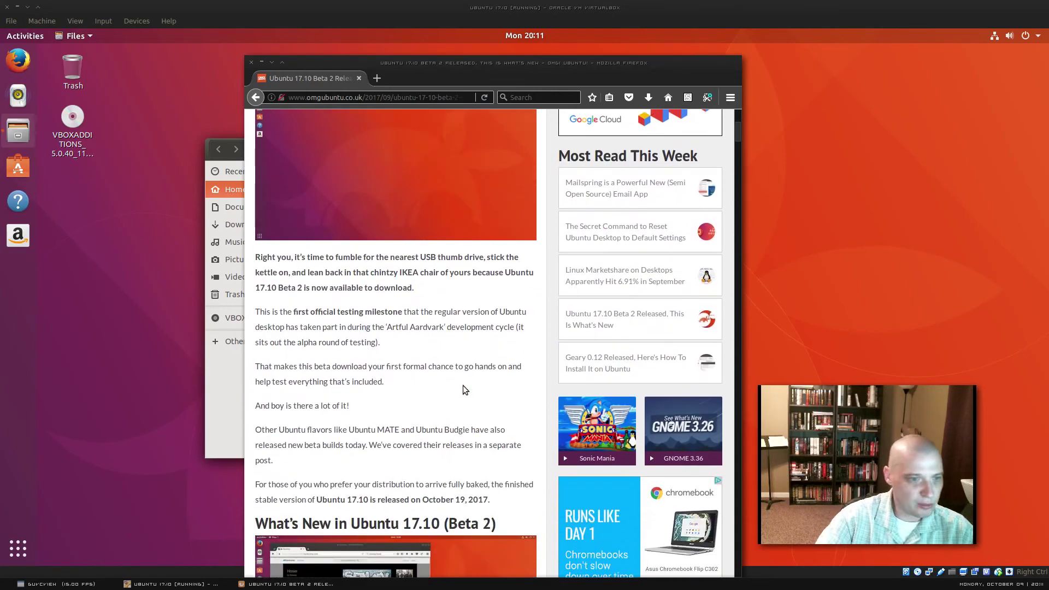
scroll(463, 385, "down", 10)
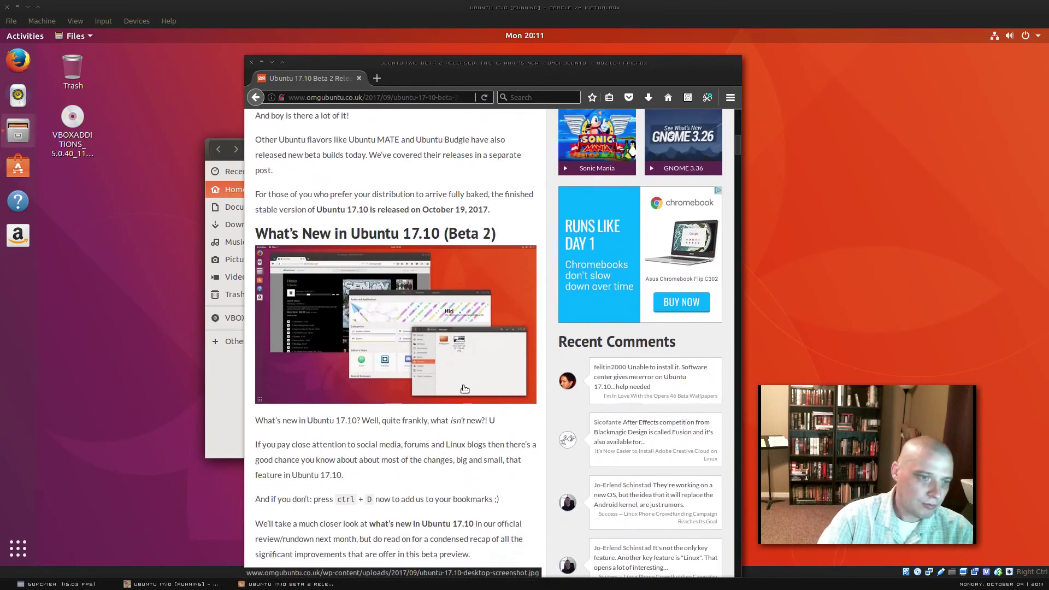
scroll(465, 389, "down", 4)
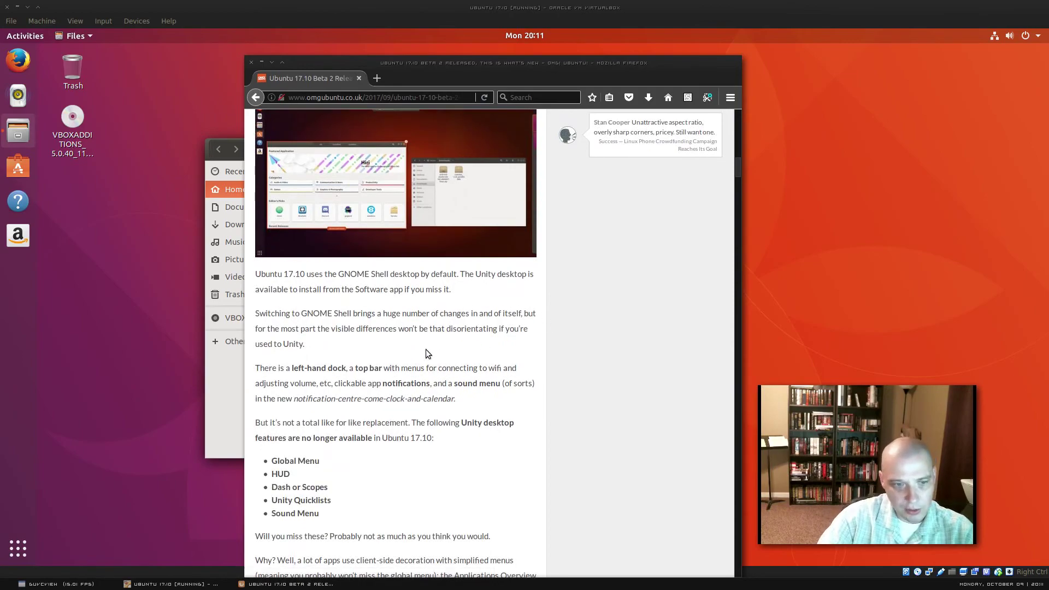
scroll(448, 350, "down", 2)
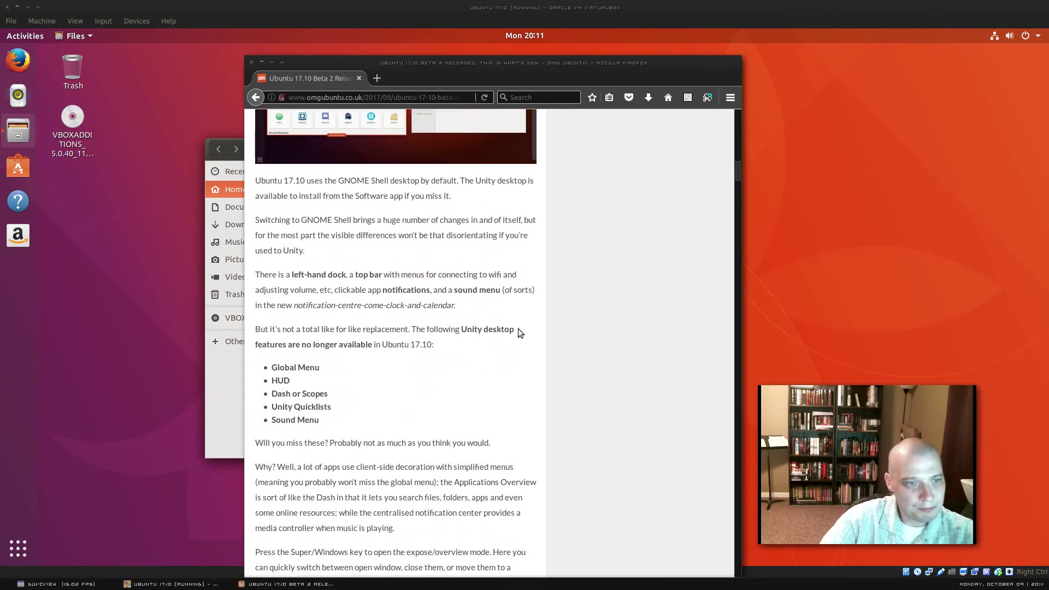
scroll(416, 338, "down", 1)
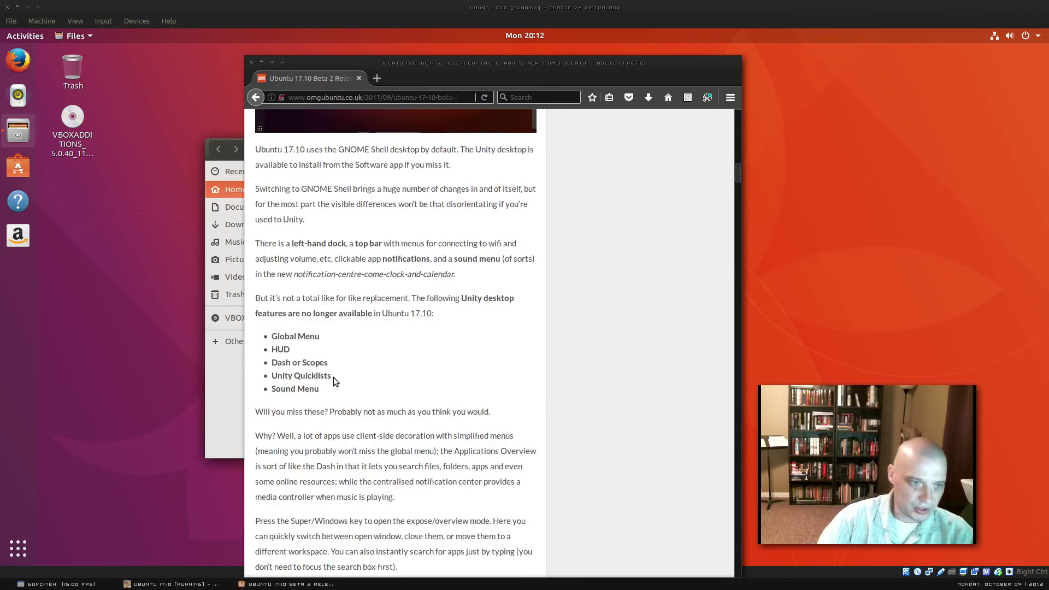
Step: Scroll past the Linux Kernel 4.13 and No 32-bit ISO sections to Download Ubuntu 17.10 Beta 2
scroll(370, 359, "down", 5)
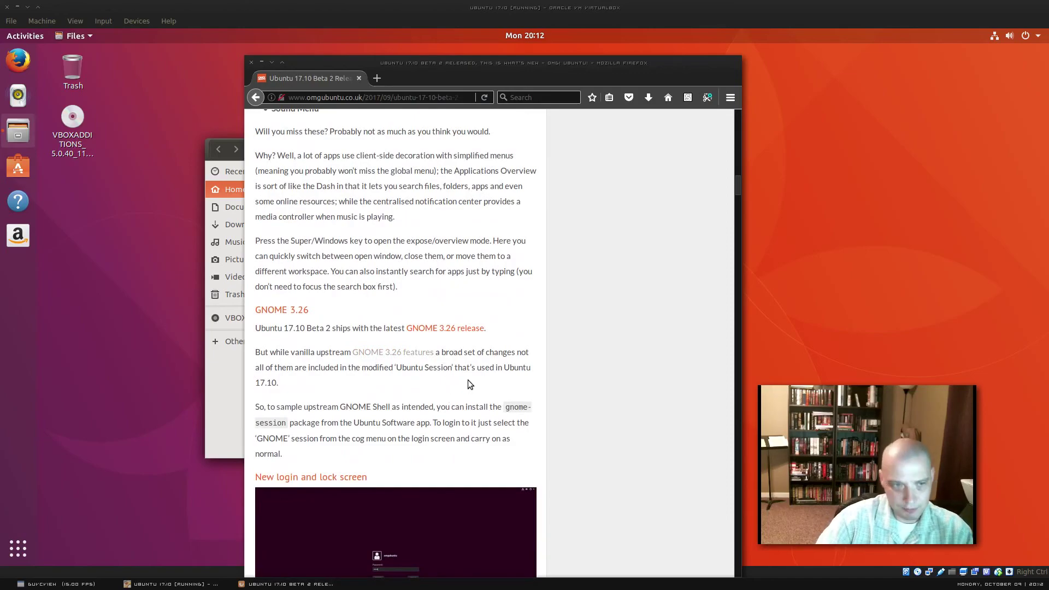
scroll(467, 383, "down", 7)
scroll(475, 379, "down", 2)
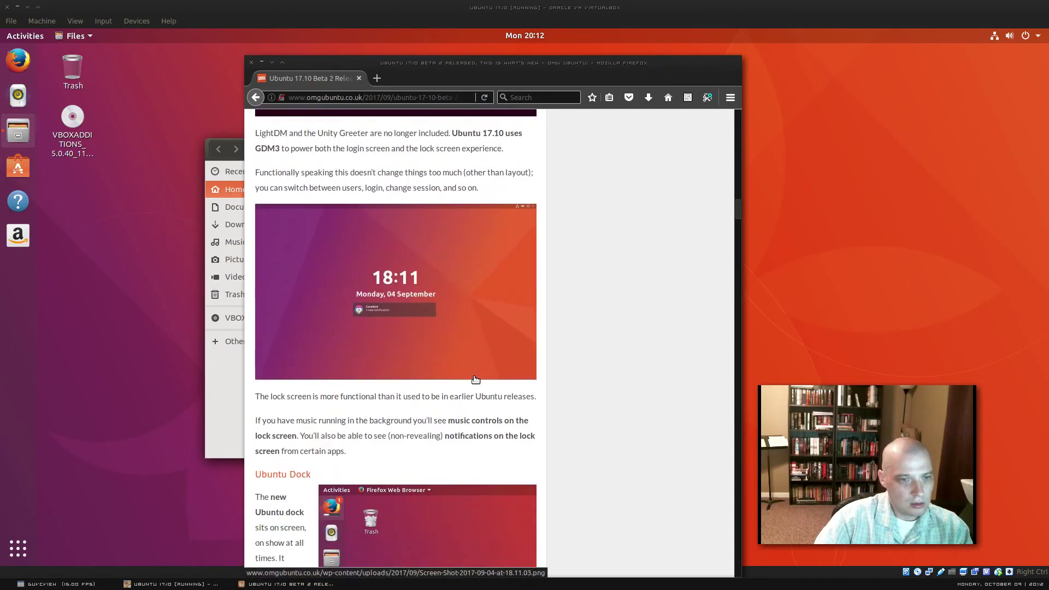
scroll(475, 379, "up", 3)
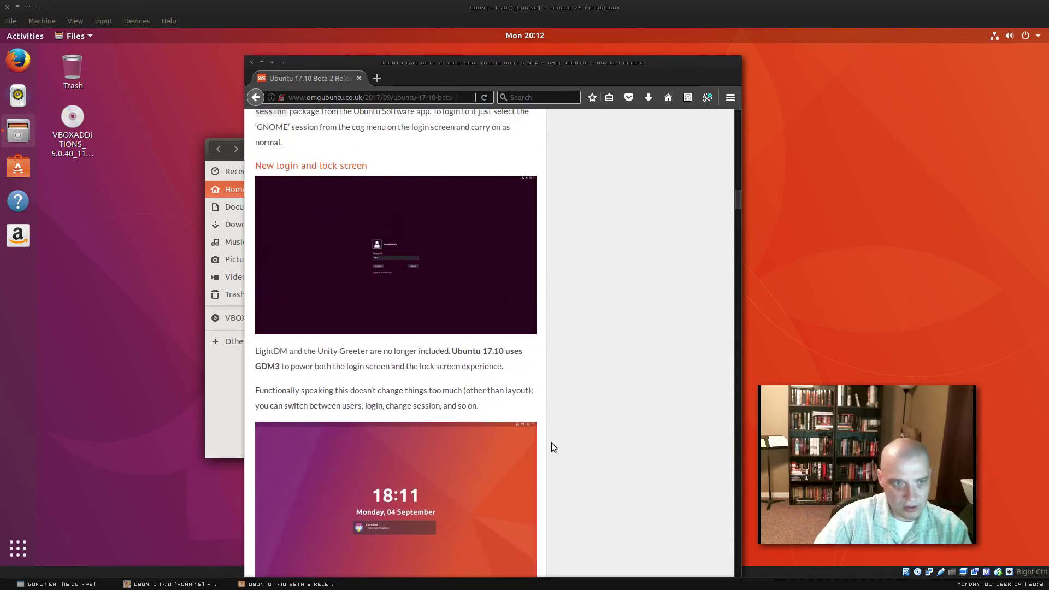
scroll(528, 387, "down", 6)
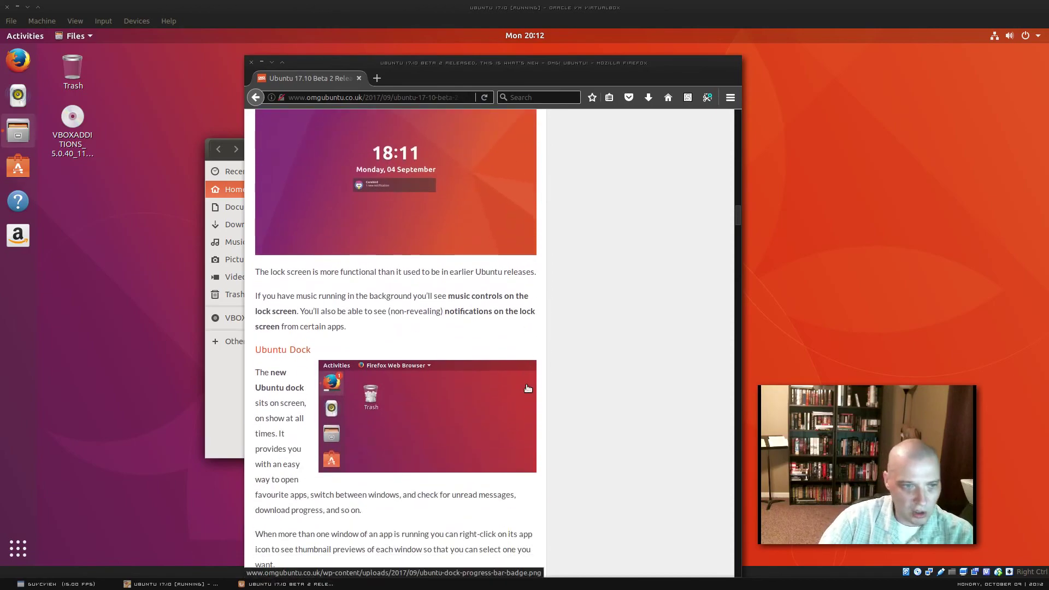
scroll(528, 388, "down", 5)
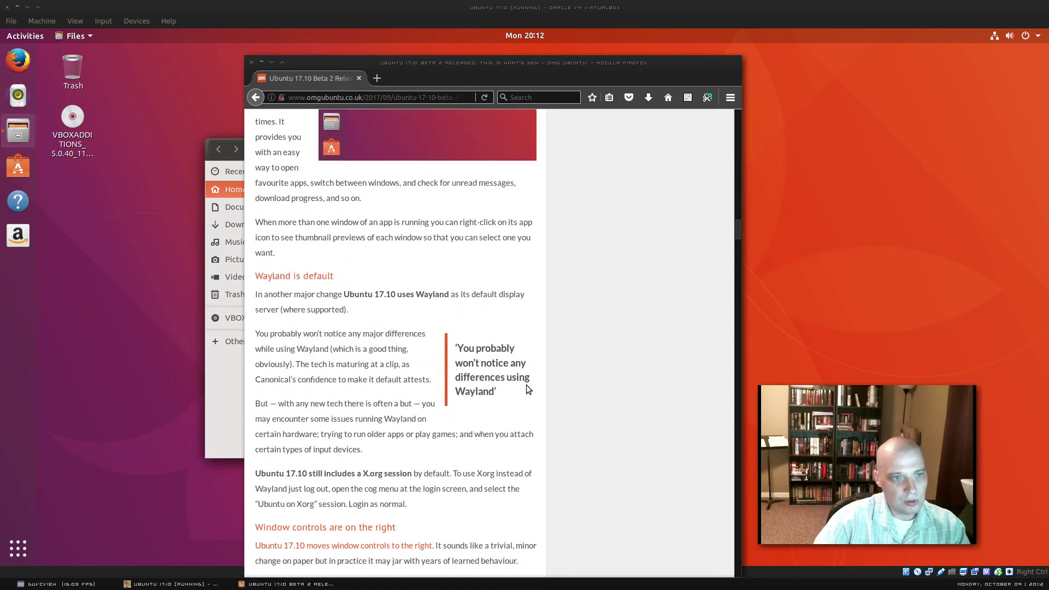
scroll(527, 387, "down", 12)
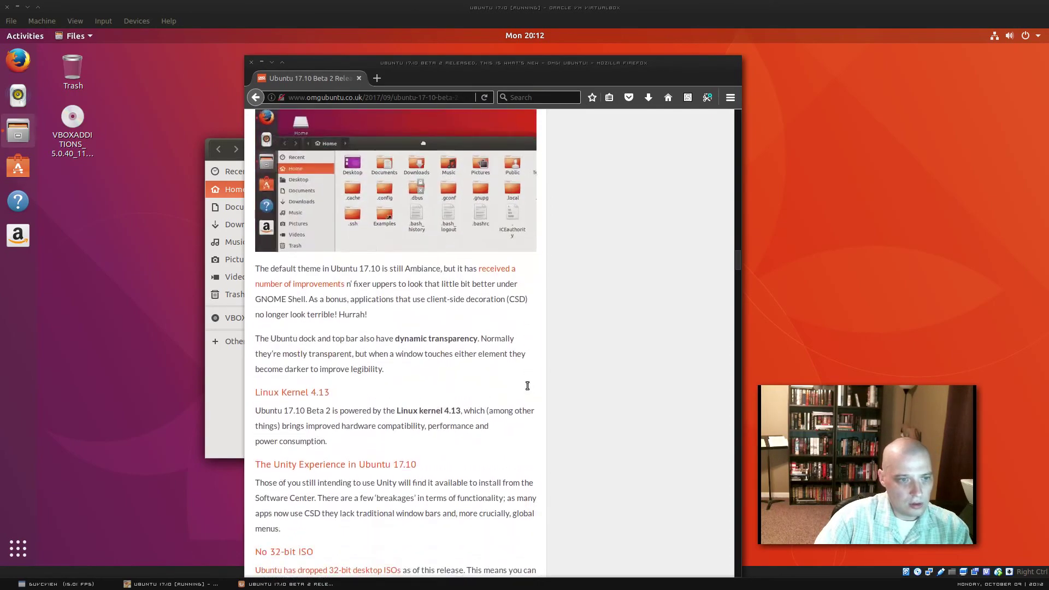
scroll(527, 386, "down", 1)
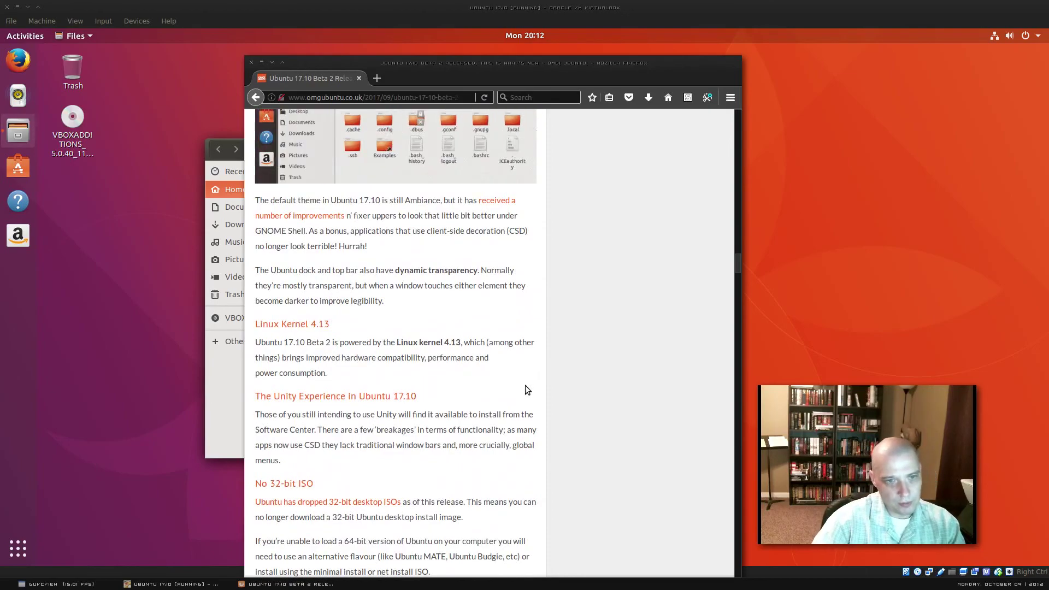
scroll(526, 389, "down", 2)
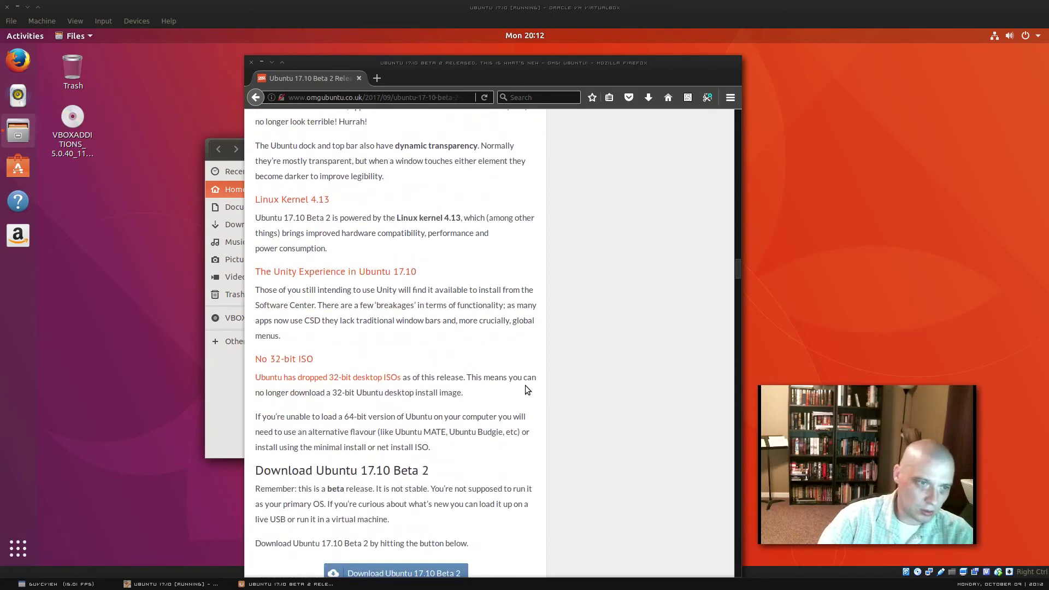
scroll(527, 389, "down", 1)
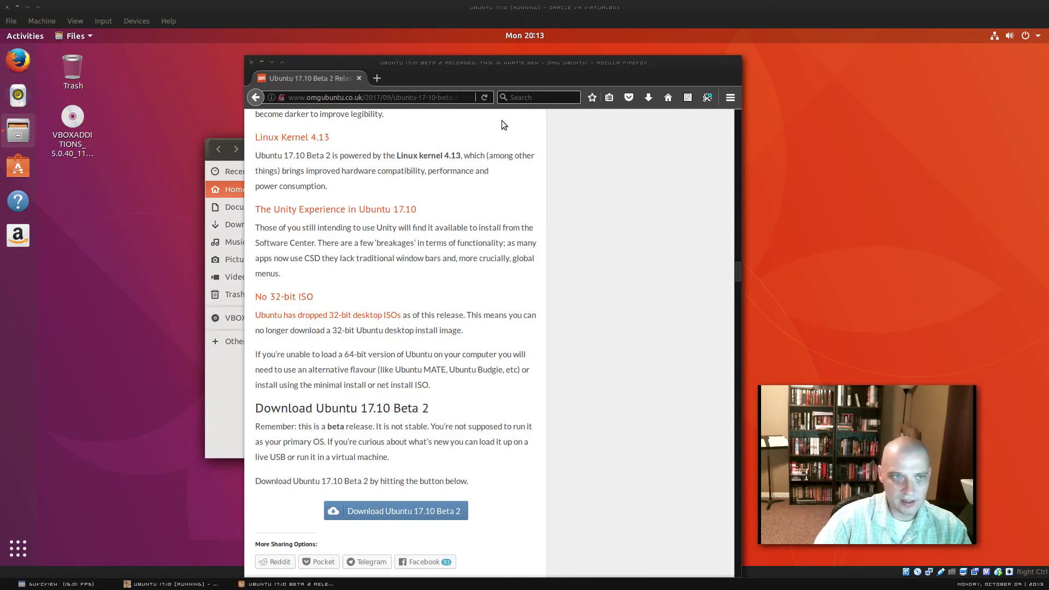
Step: Close Firefox and then the Files window, leaving the bare desktop with Trash and VBOXADDITIONS
left_click(252, 61)
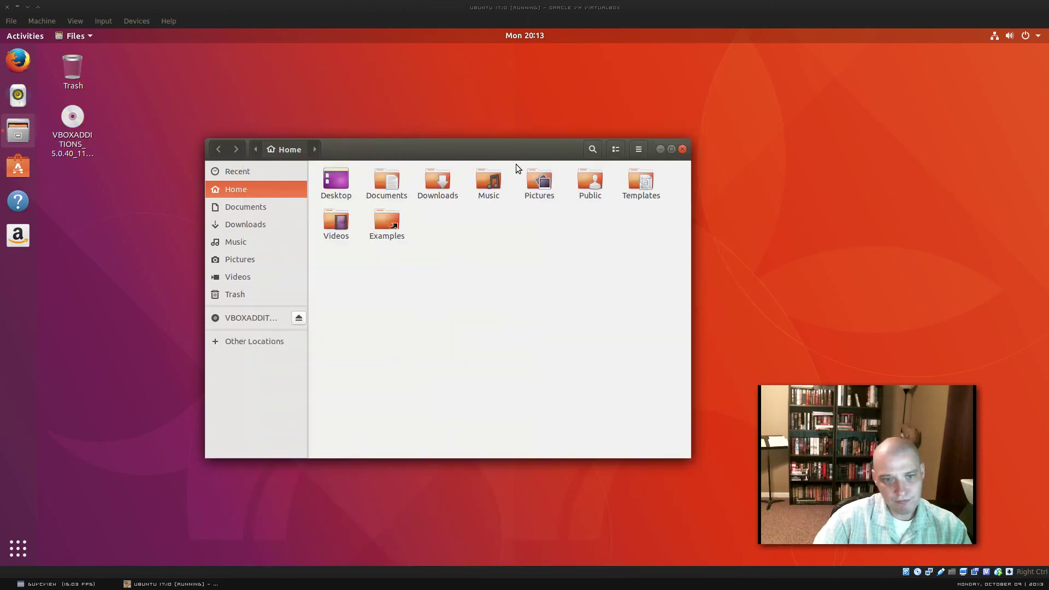
left_click(810, 322)
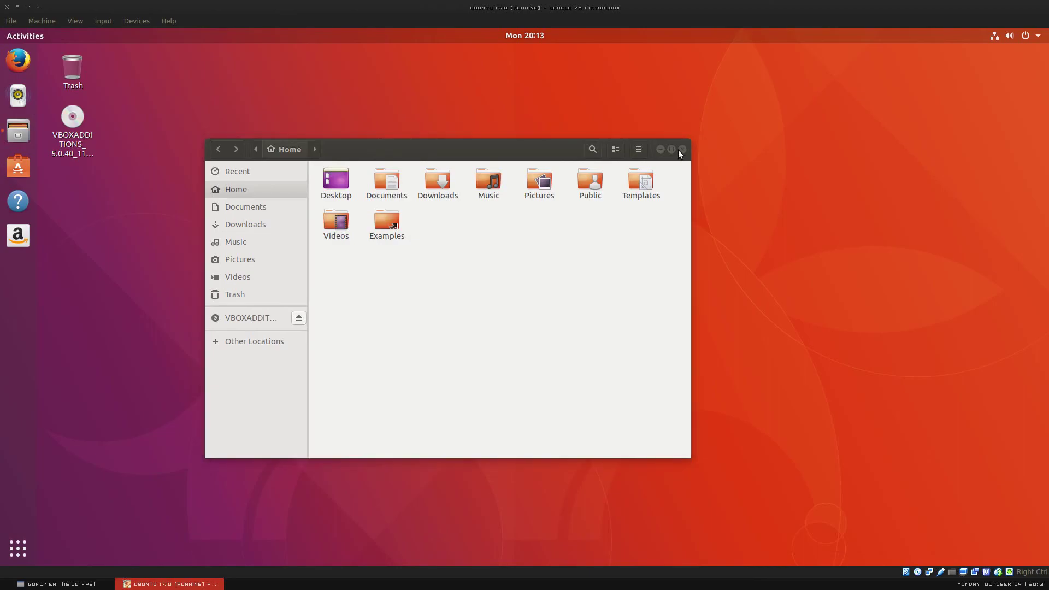
key("ctrl+w")
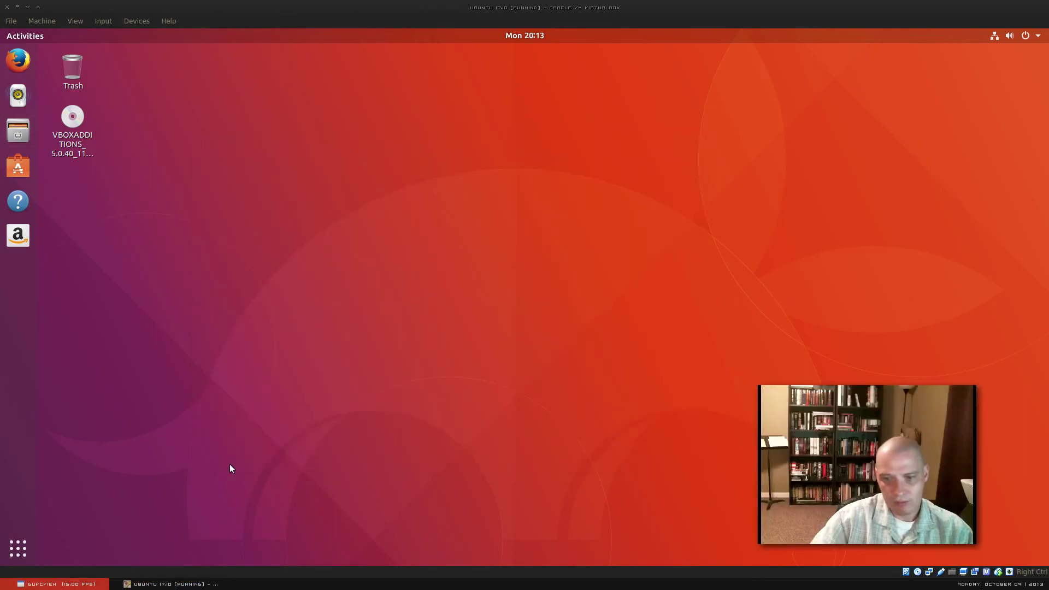